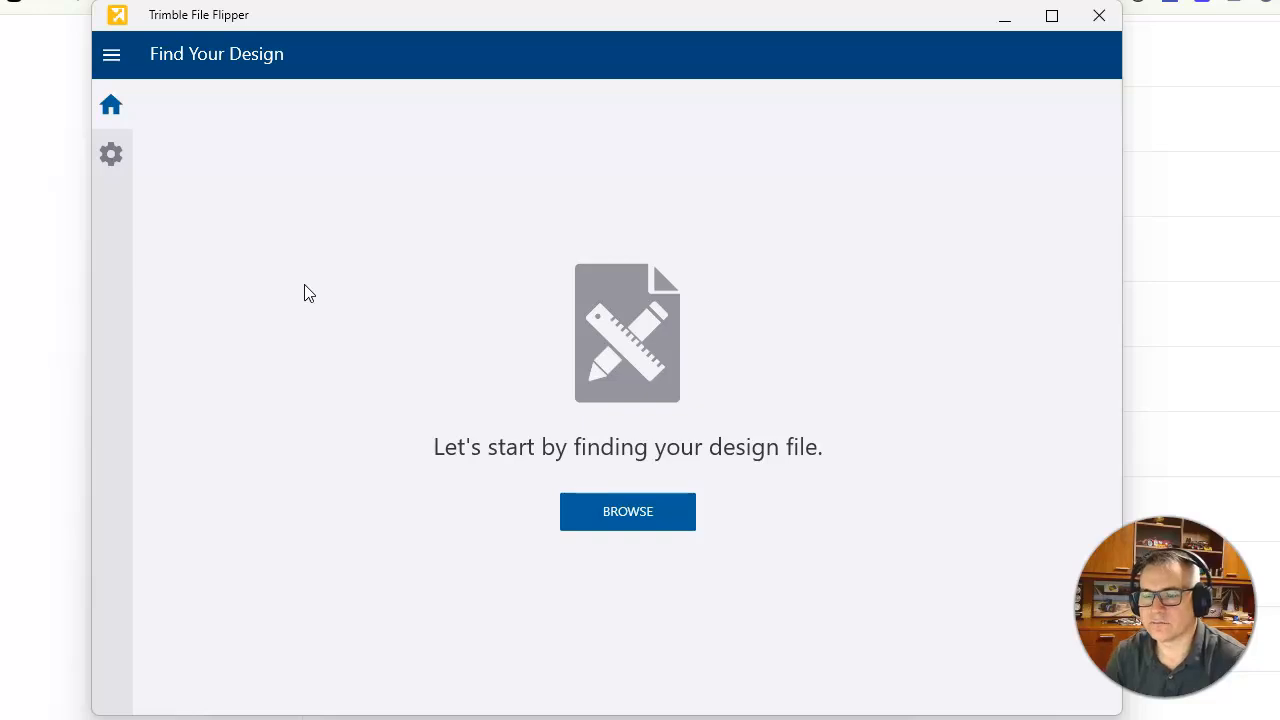
Review the settings and the About page with the version information, and return to the home page
{"action": "left_click", "coordinate": [151, 233]}
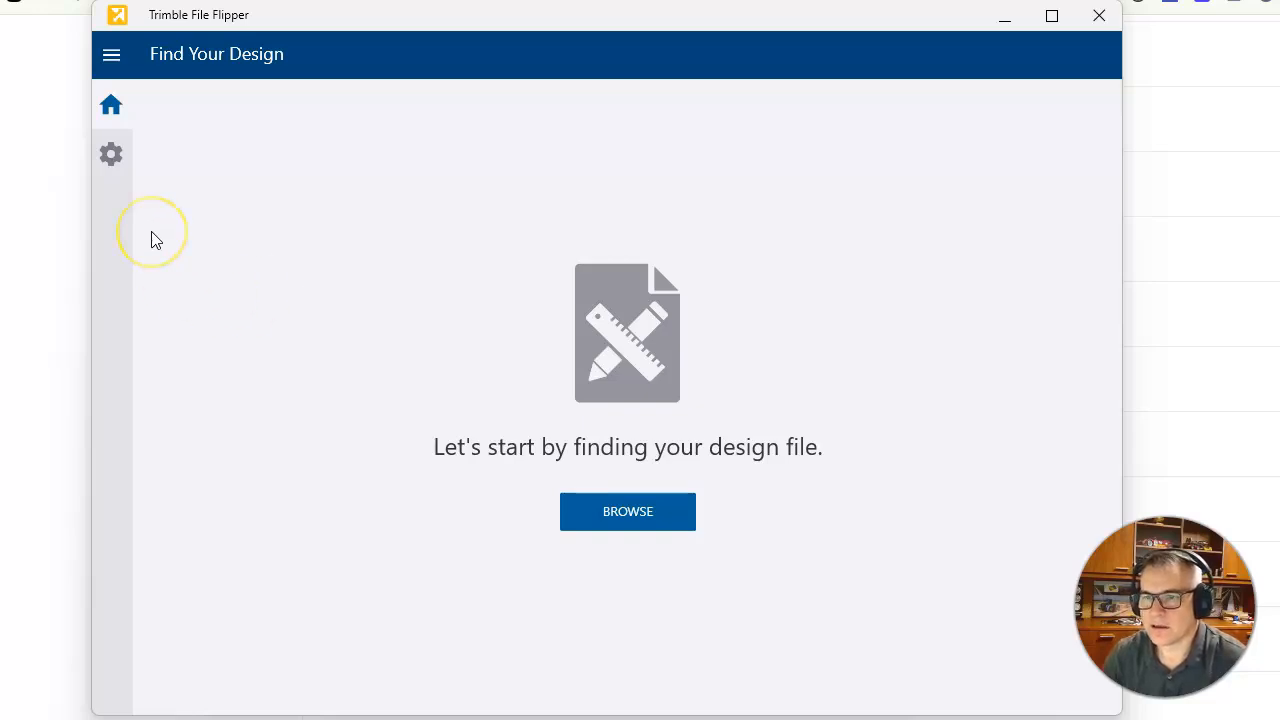
{"action": "left_click", "coordinate": [112, 57]}
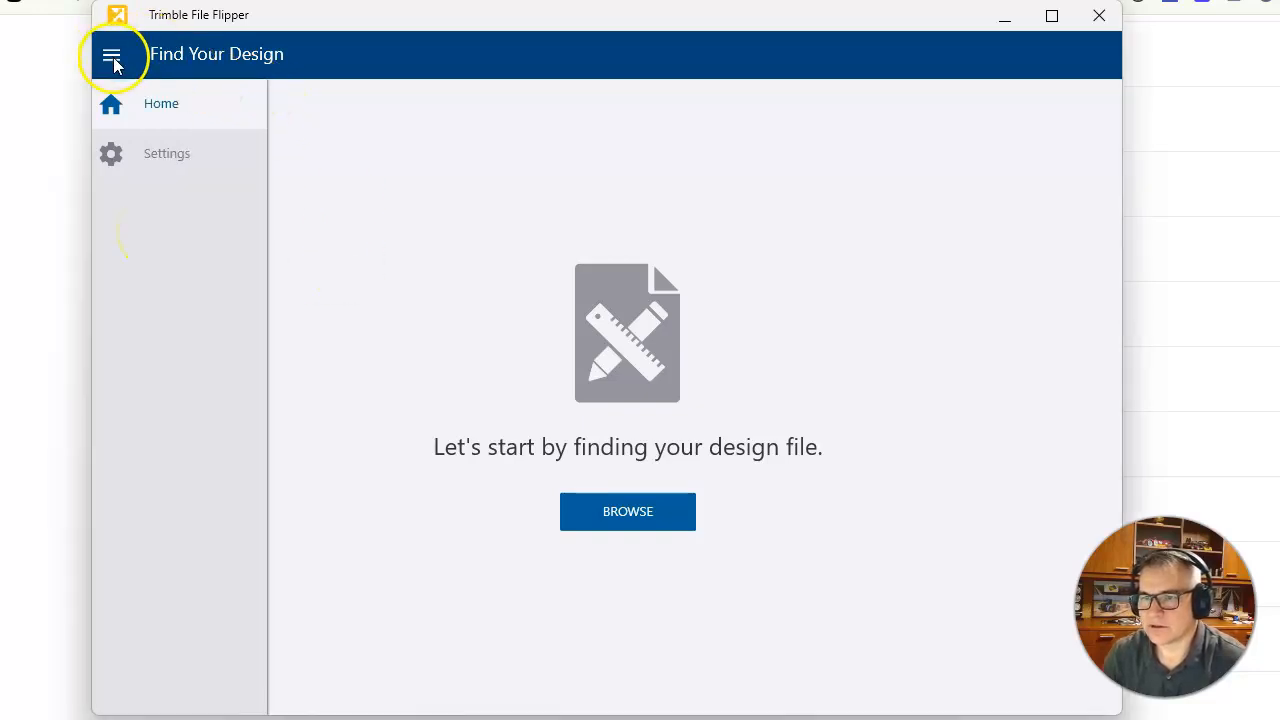
{"action": "left_click", "coordinate": [168, 172]}
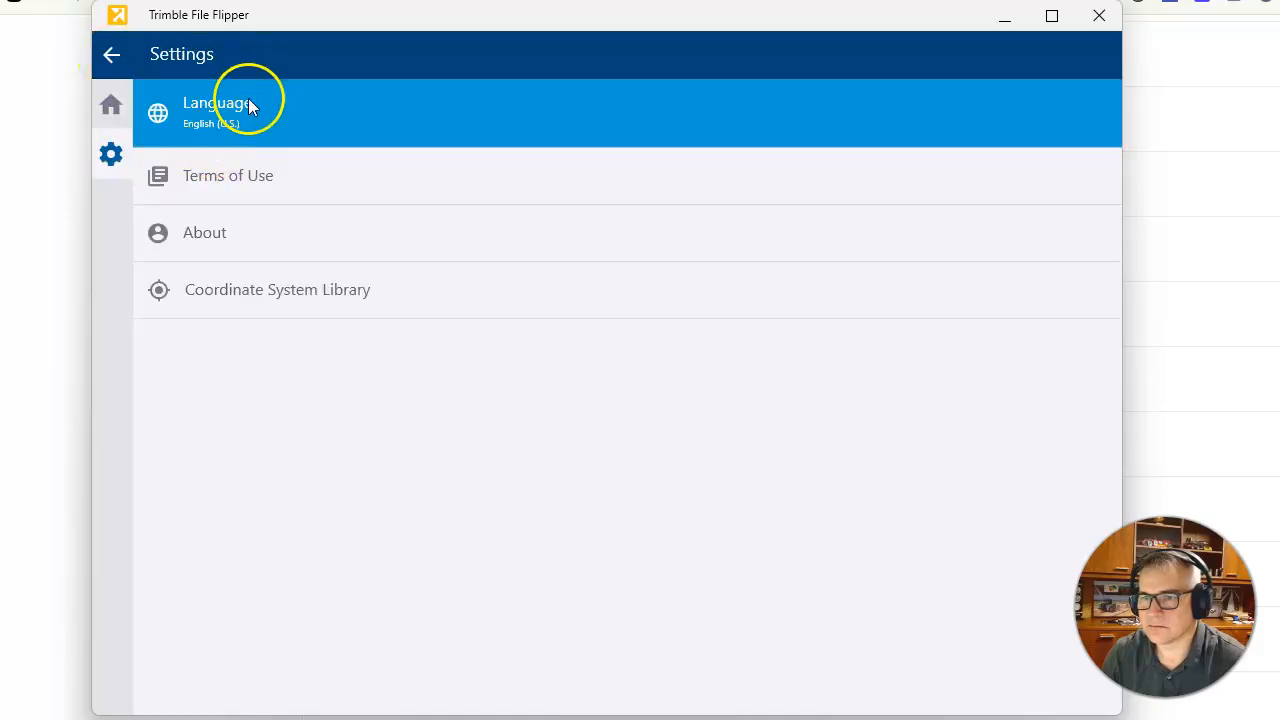
{"action": "left_click", "coordinate": [268, 315]}
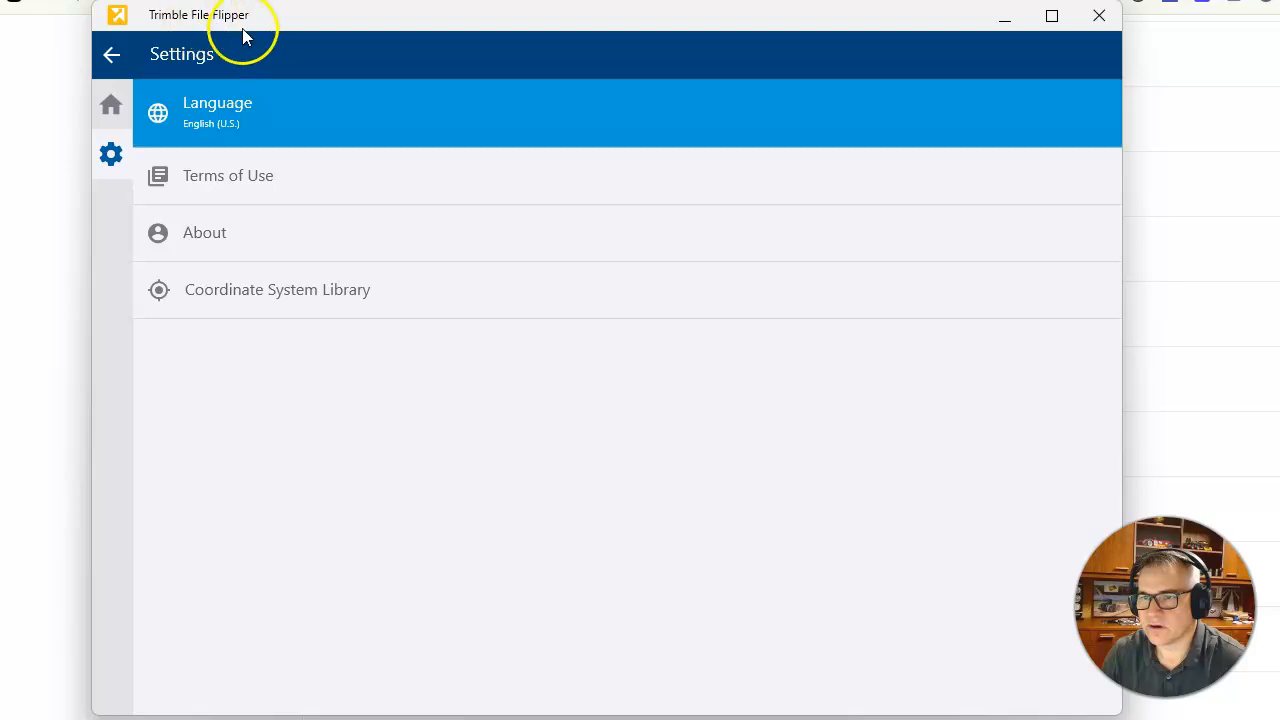
{"action": "left_click", "coordinate": [251, 234]}
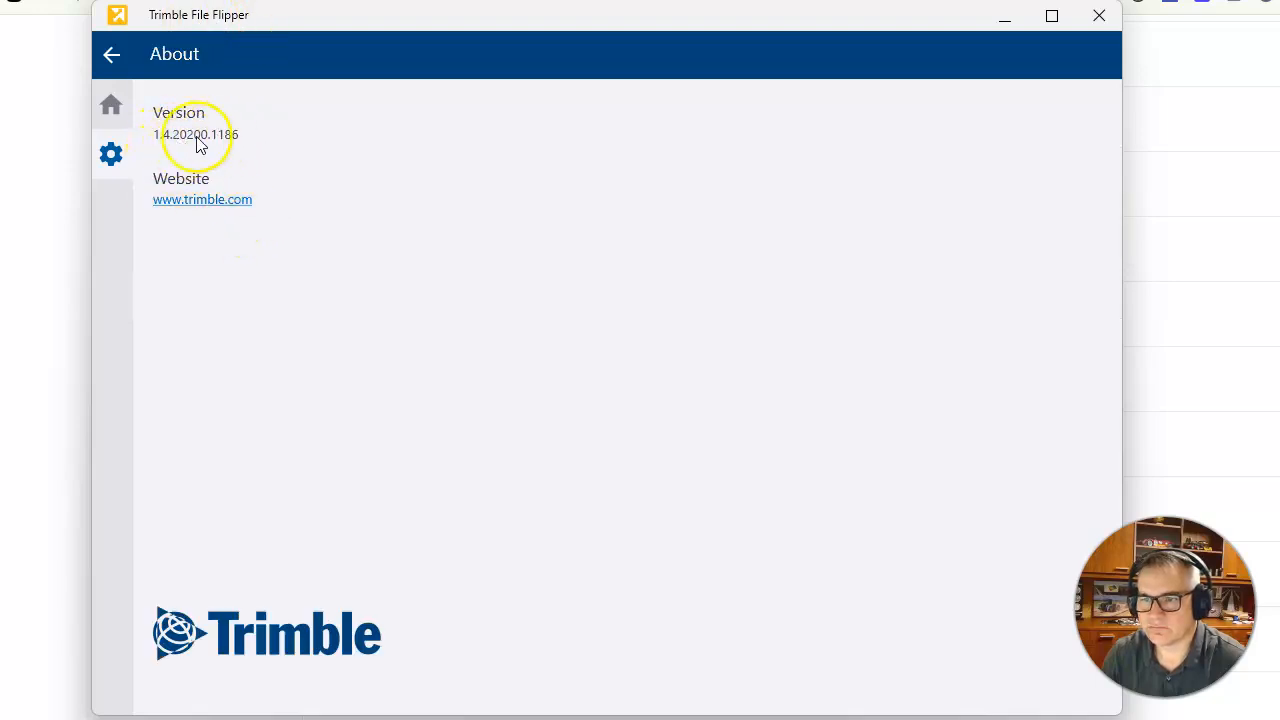
{"action": "left_click", "coordinate": [111, 105]}
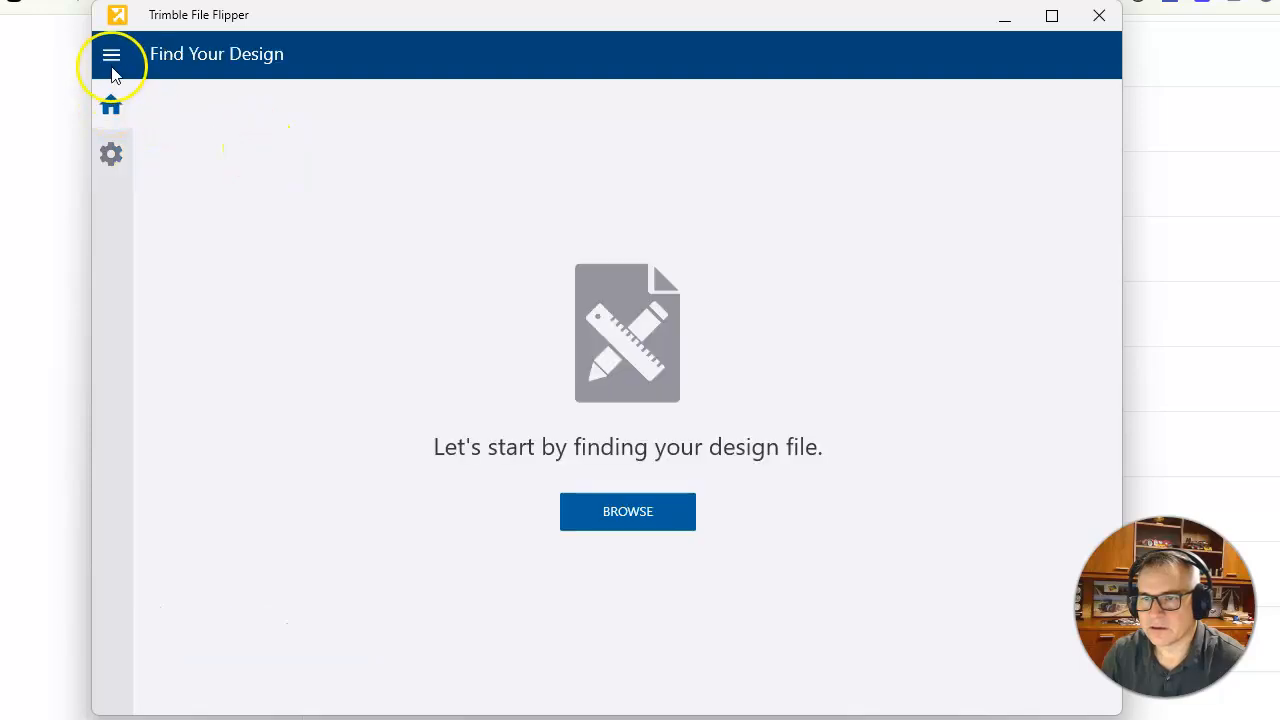
Load the design file E1+E2Export_2026_V03 (1).xml from Downloads and continue to the design selection
{"action": "left_click", "coordinate": [640, 520]}
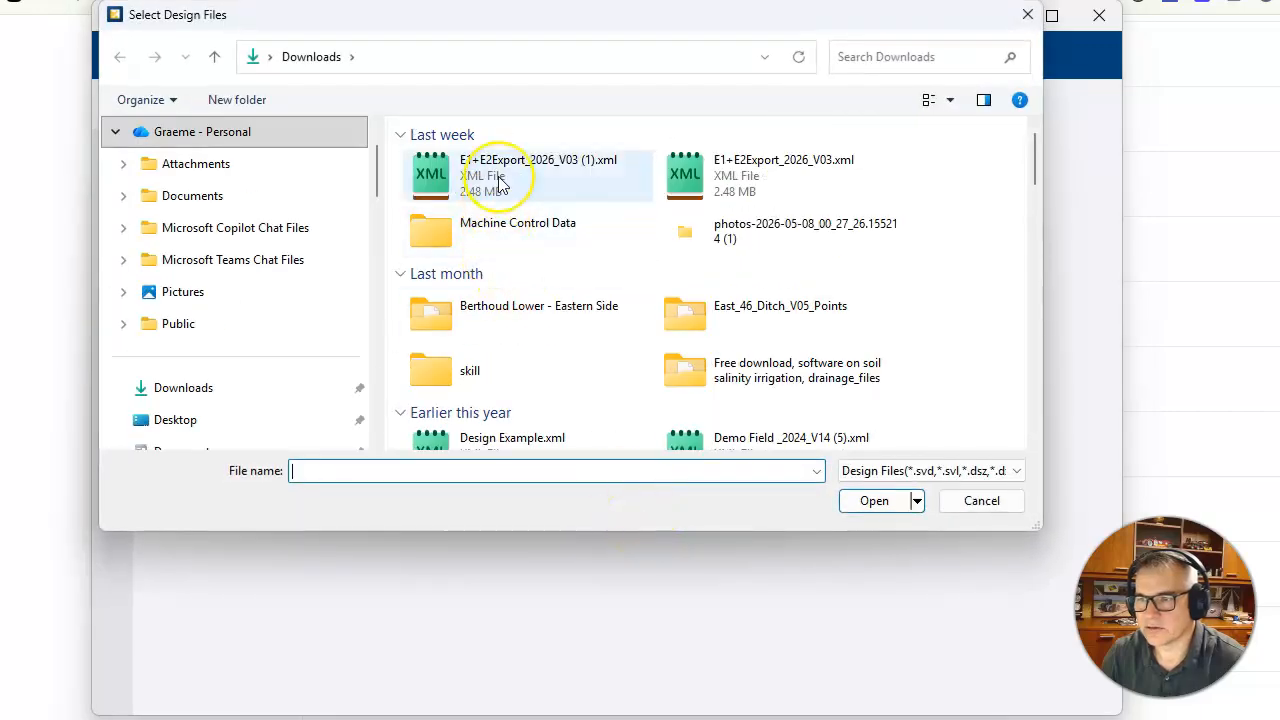
{"action": "left_click", "coordinate": [490, 180]}
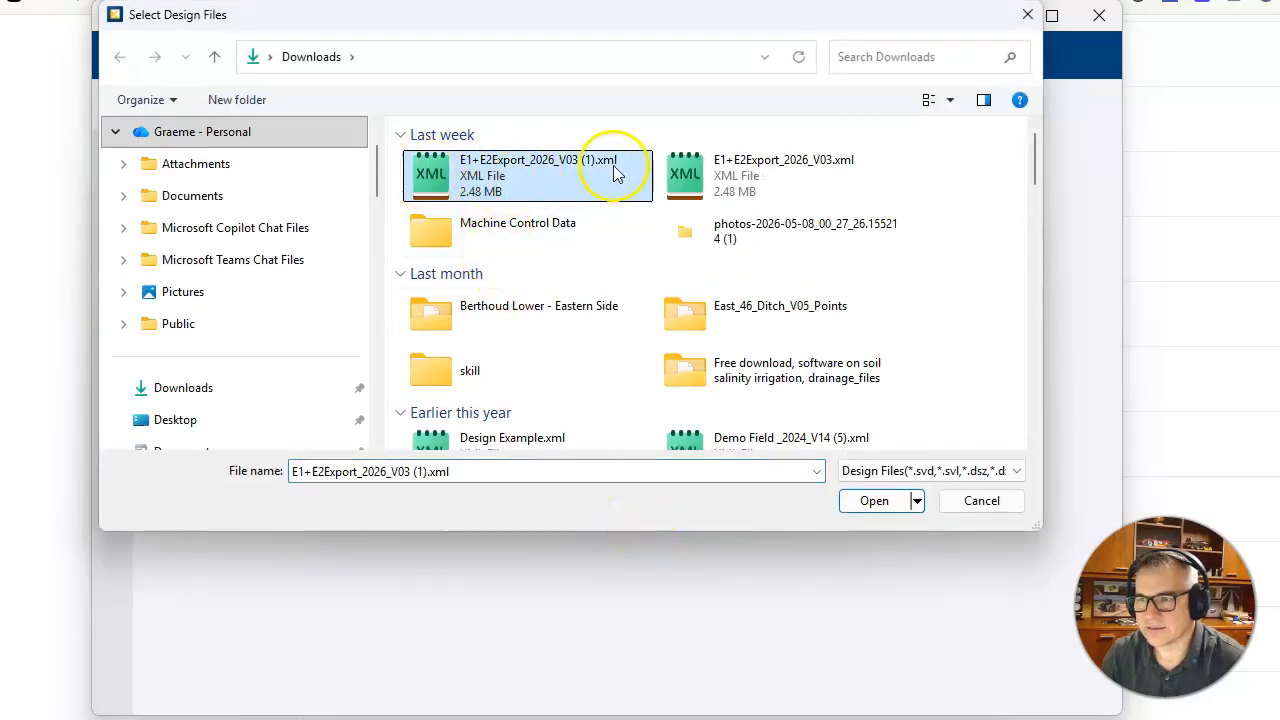
{"action": "left_click", "coordinate": [875, 501]}
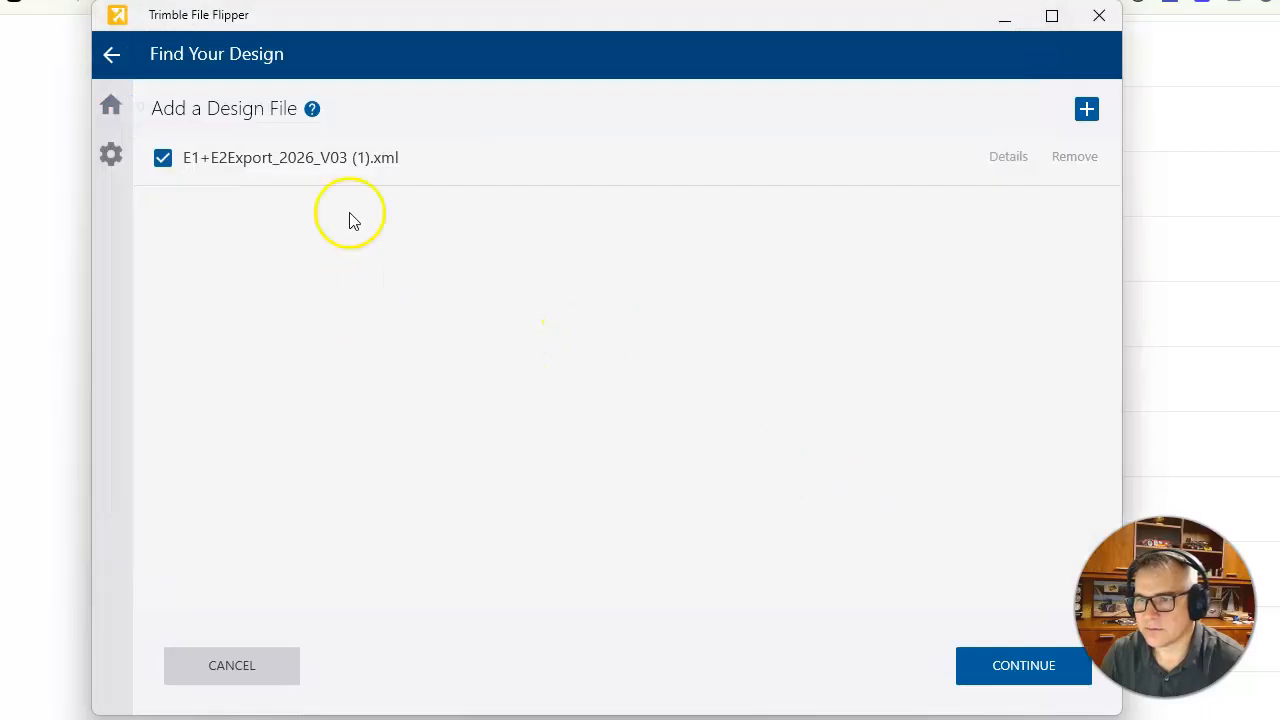
{"action": "left_click", "coordinate": [998, 663]}
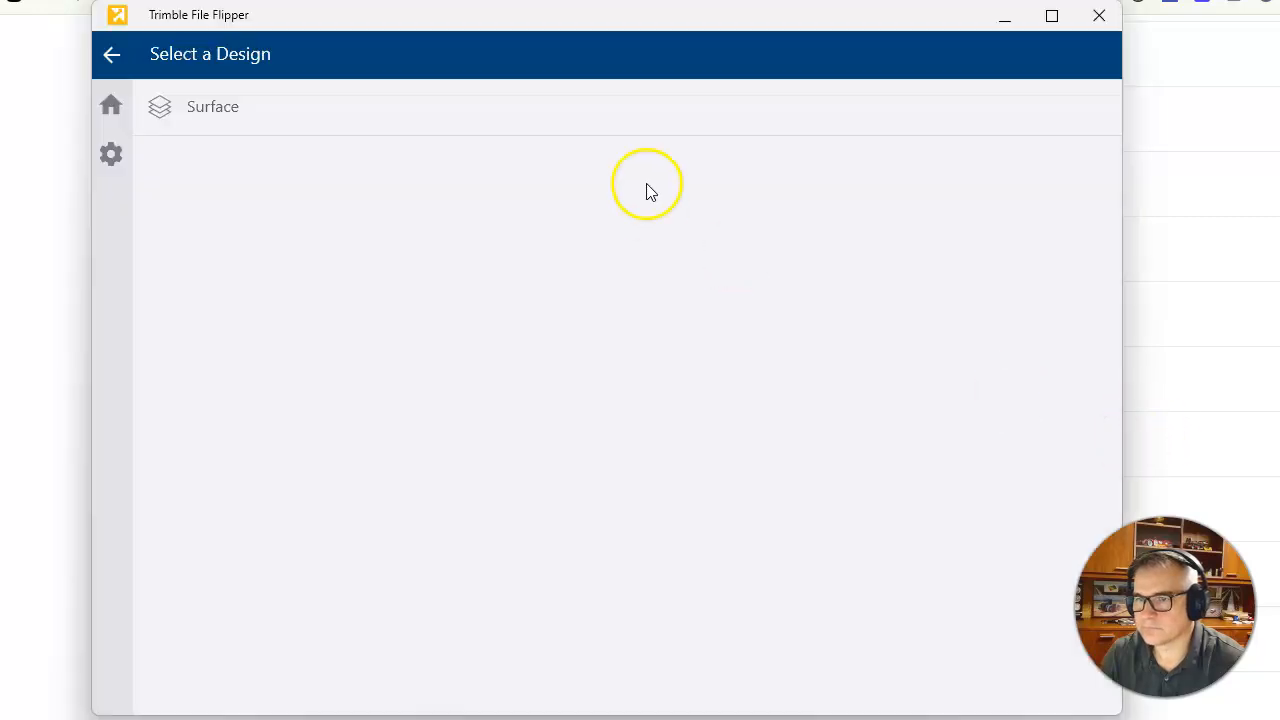
Select the Proposed surface as the design to convert and continue
{"action": "left_click_drag", "start_coordinate": [317, 29], "coordinate": [266, 26]}
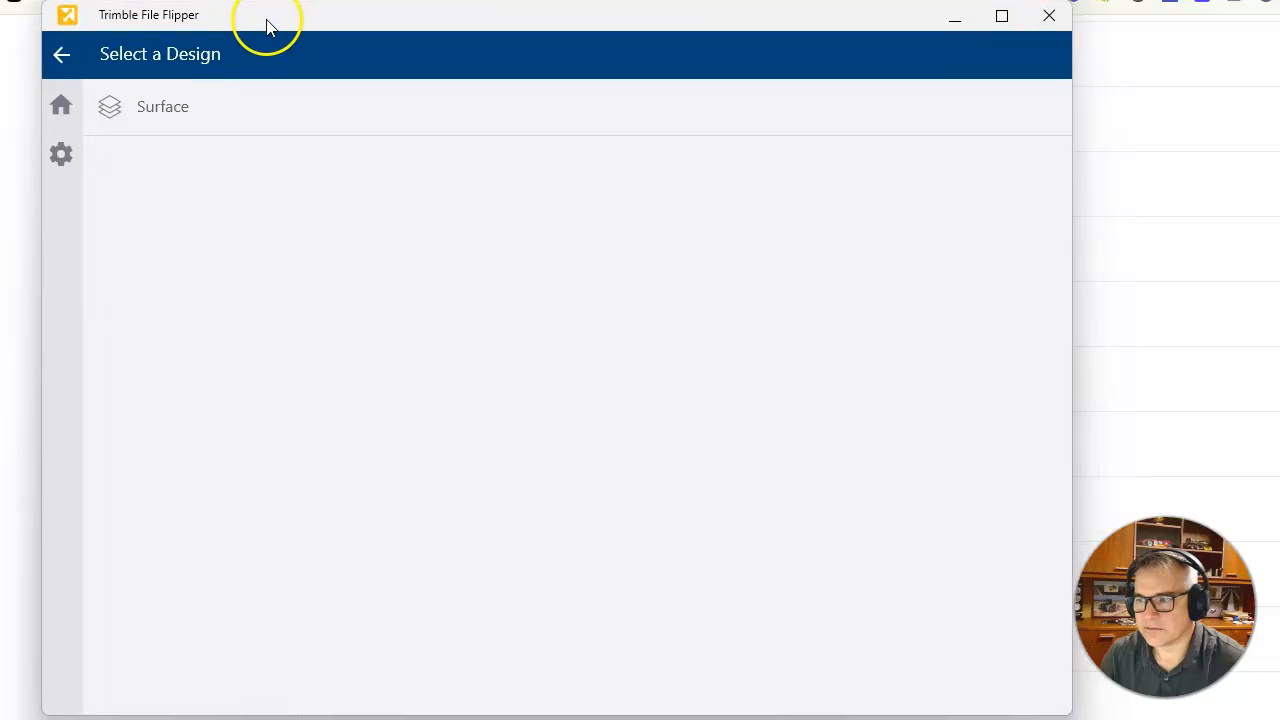
{"action": "left_click", "coordinate": [120, 118]}
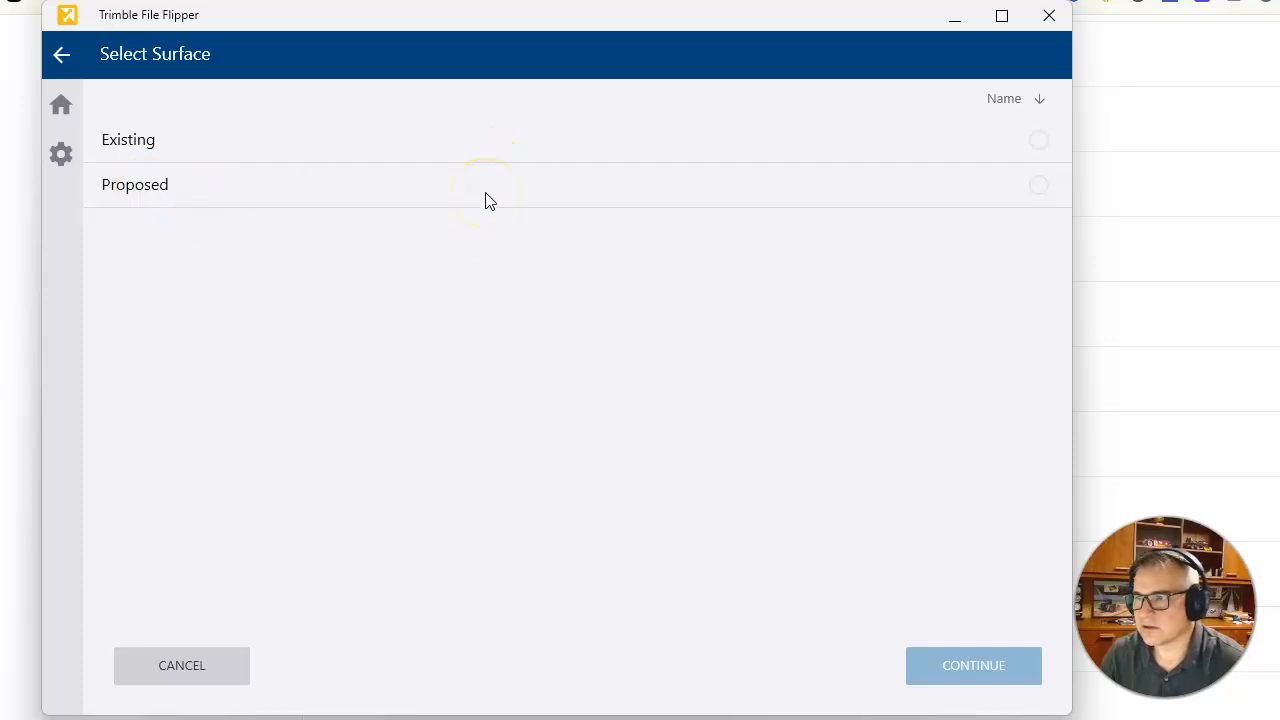
{"action": "left_click", "coordinate": [1020, 192]}
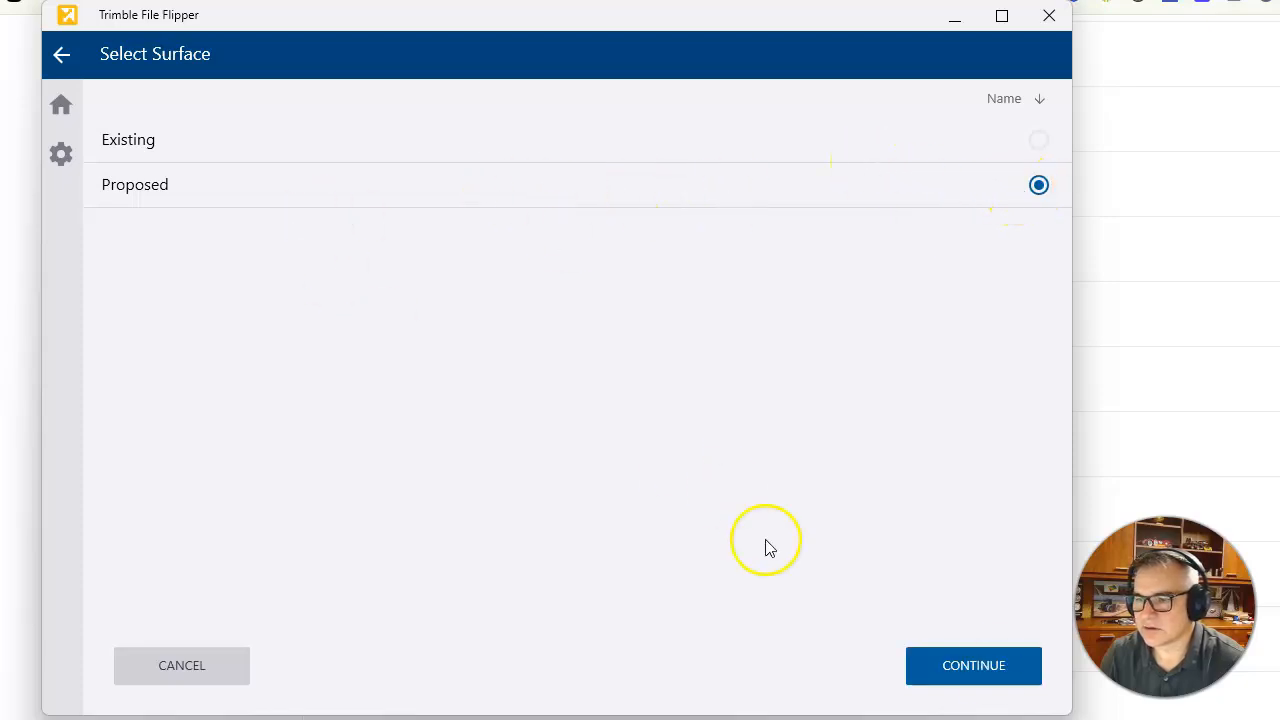
{"action": "left_click", "coordinate": [971, 672]}
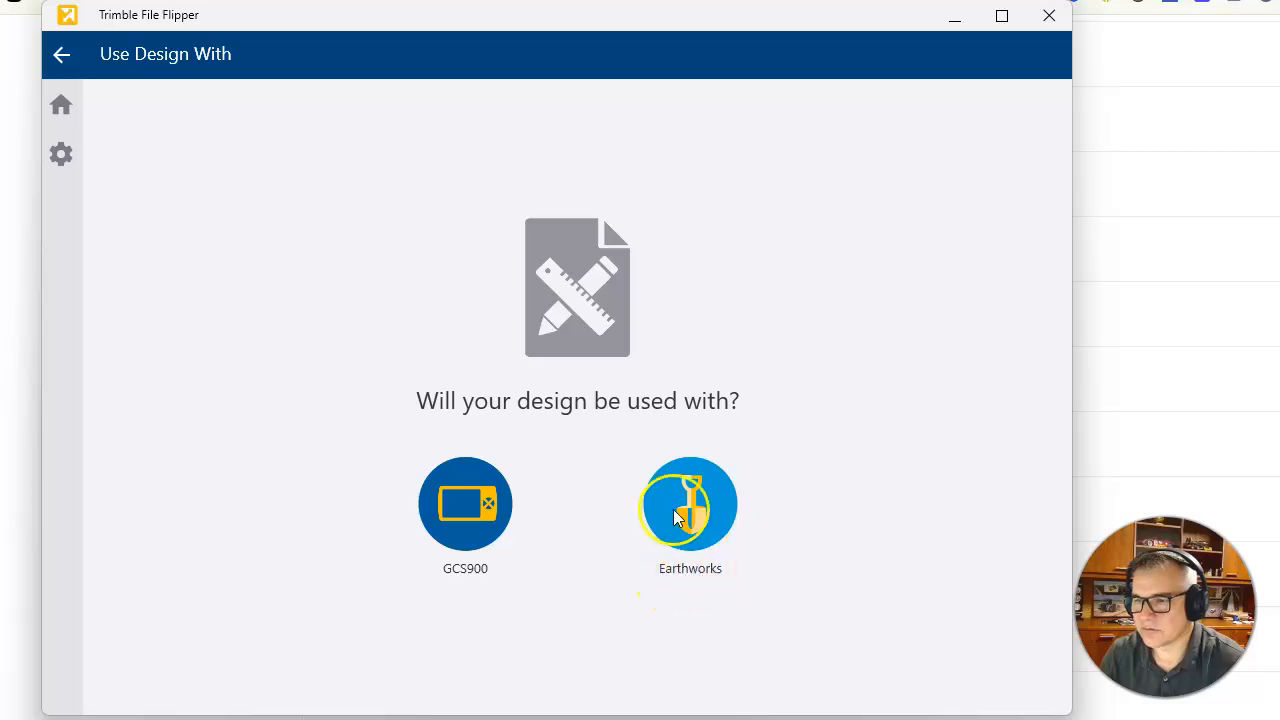
Set the design up for GCS900 with GPS, using the Coordinate System Library as the site calibration type
{"action": "left_click", "coordinate": [443, 478]}
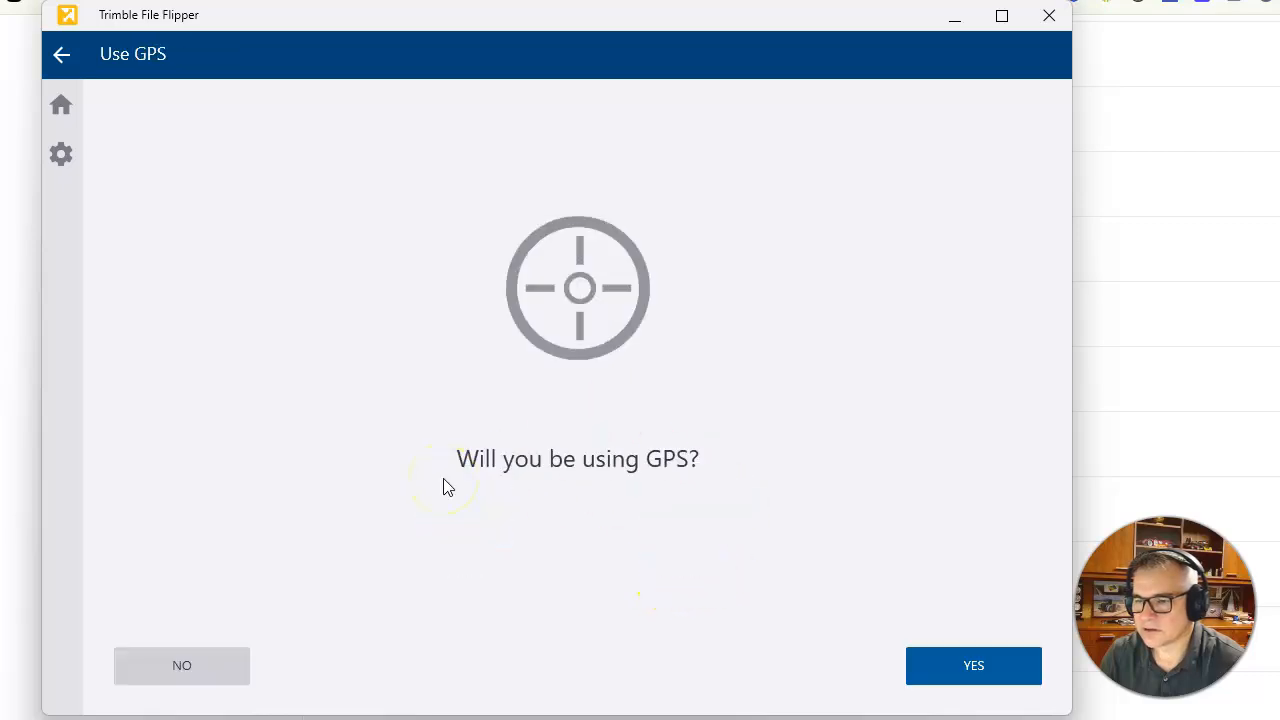
{"action": "left_click", "coordinate": [1035, 668]}
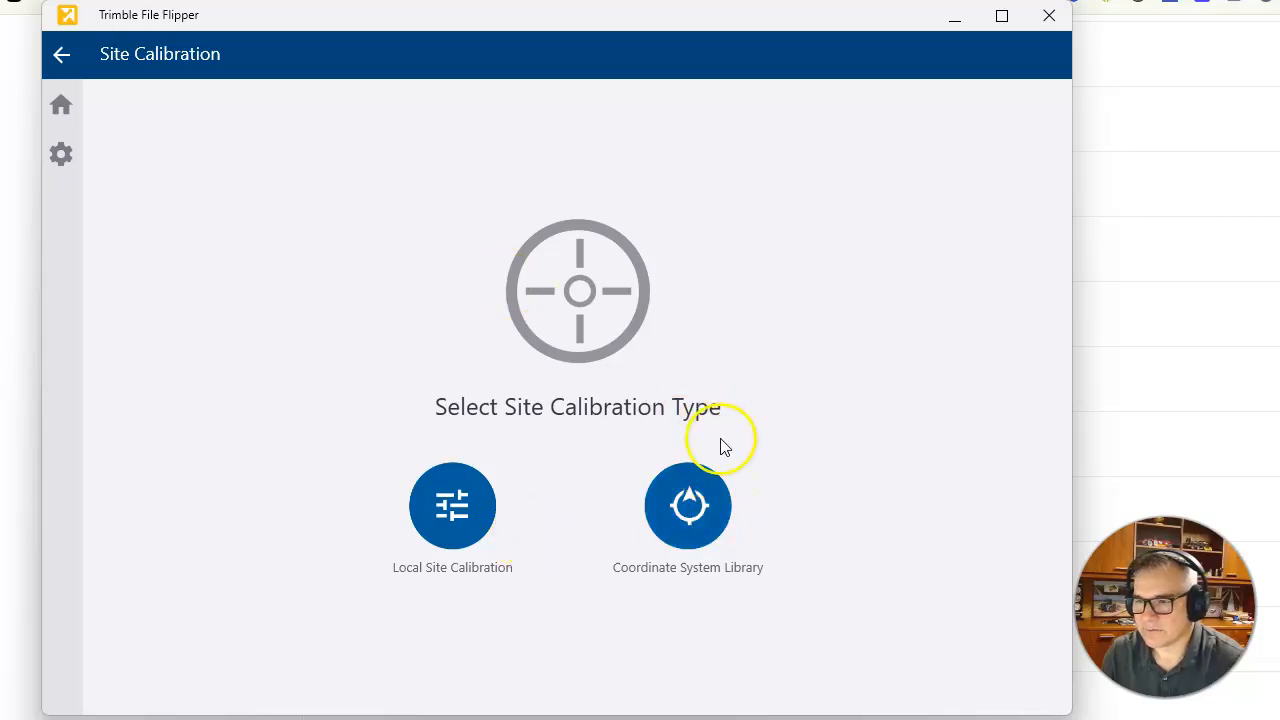
{"action": "left_click", "coordinate": [692, 516]}
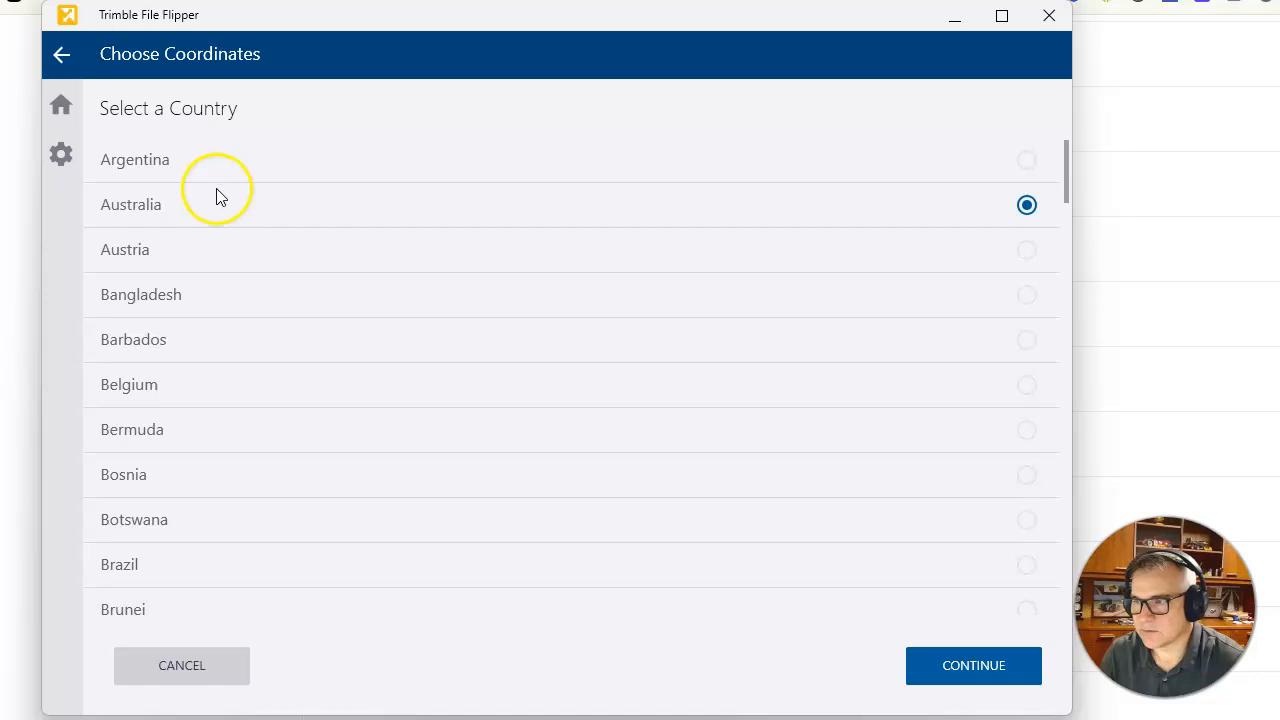
Choose World wide as the country and UTM as the coordinate system, and continue to the zone selection
{"action": "left_click", "coordinate": [1005, 665]}
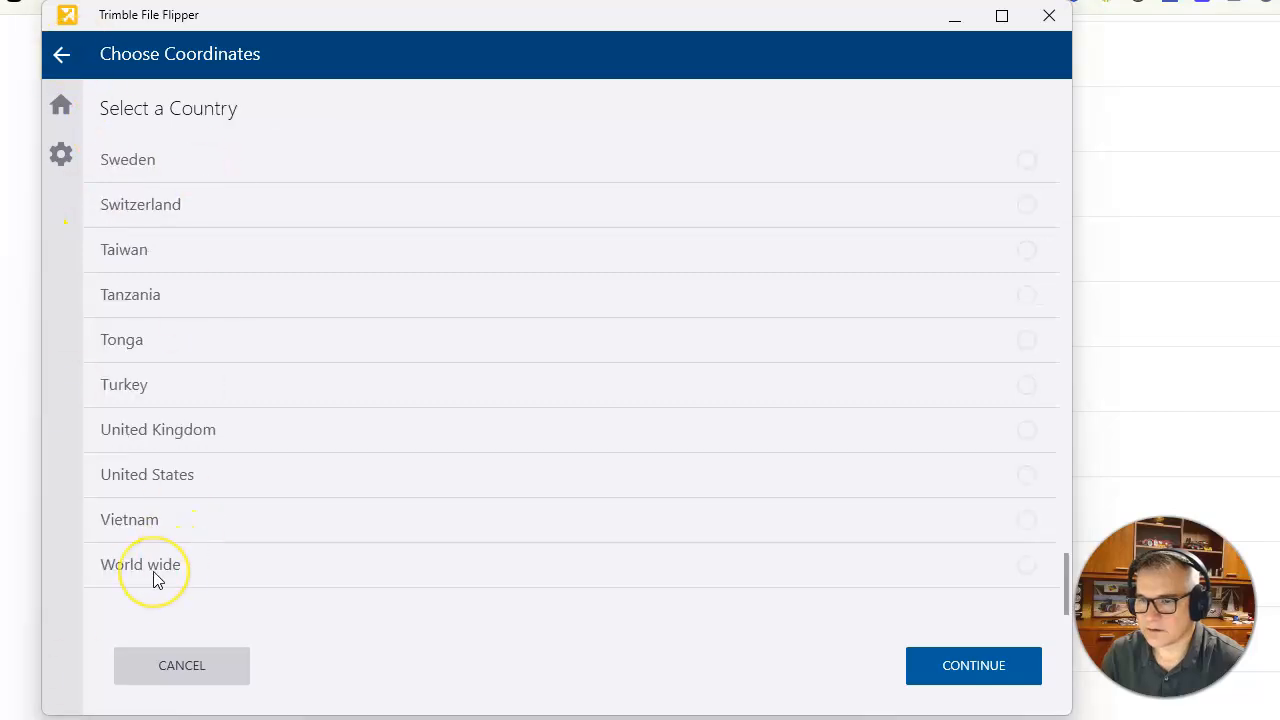
{"action": "left_click", "coordinate": [153, 571]}
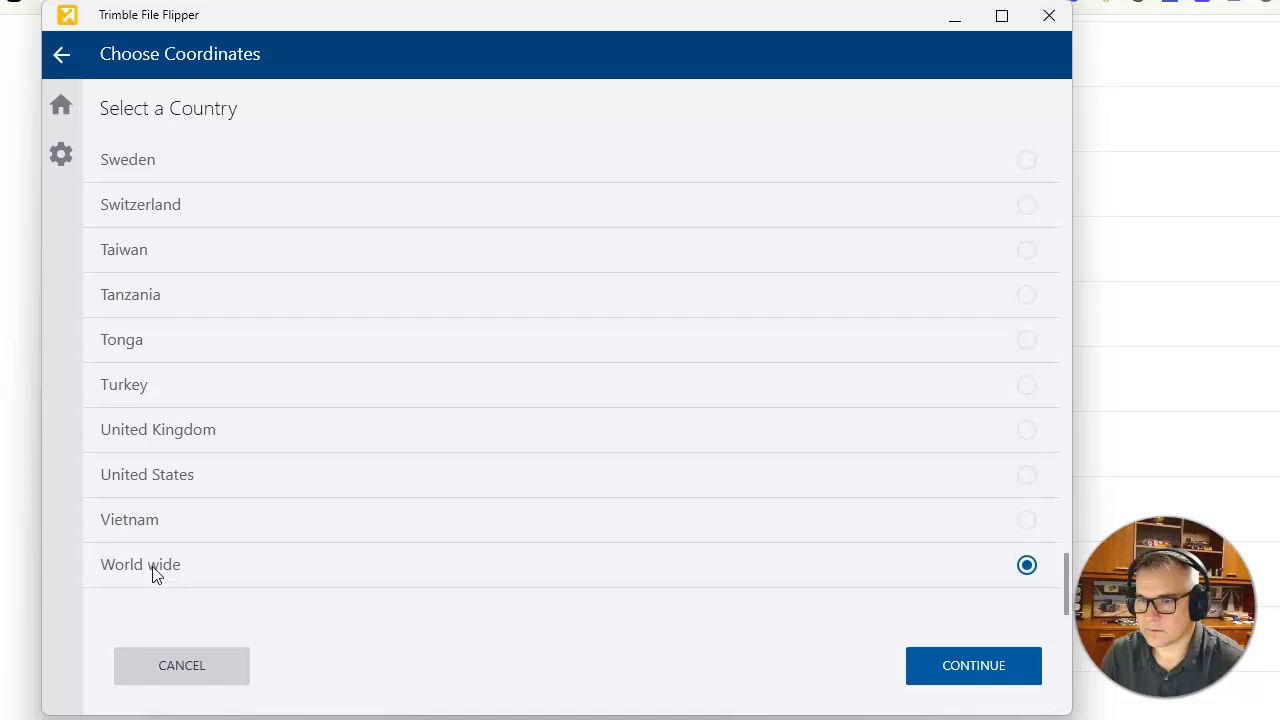
{"action": "left_click", "coordinate": [968, 677]}
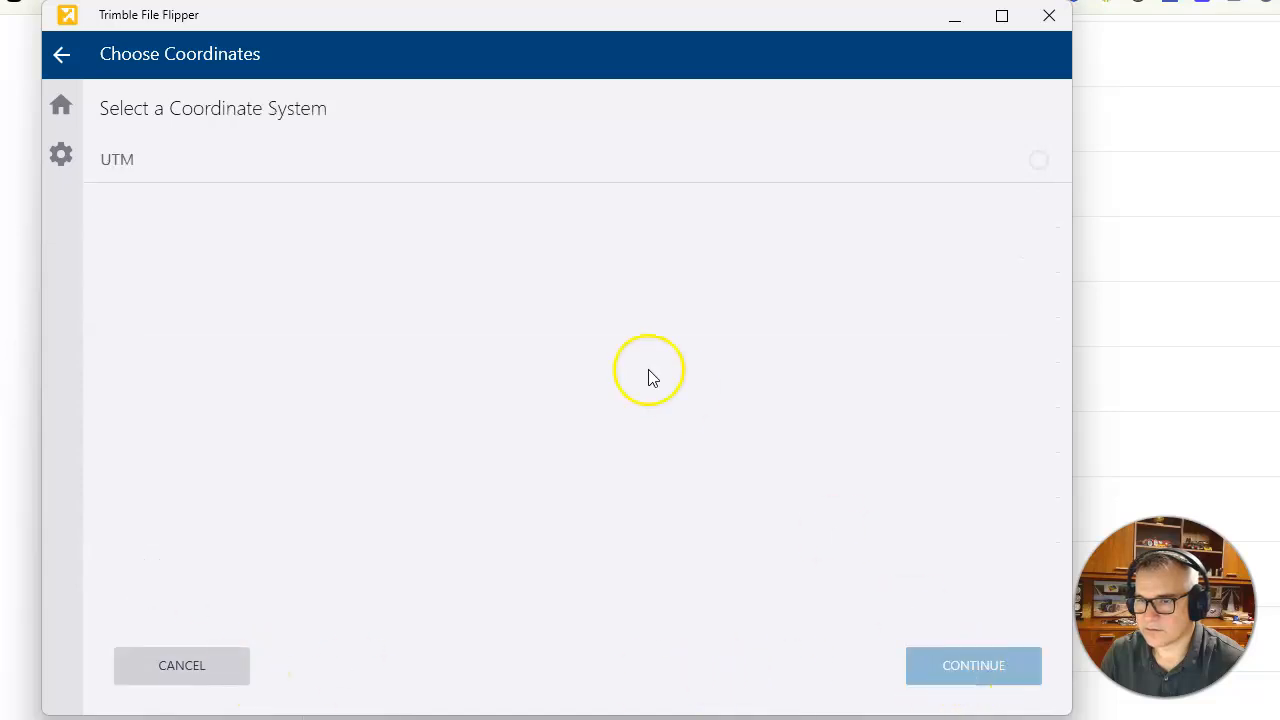
{"action": "left_click", "coordinate": [125, 162]}
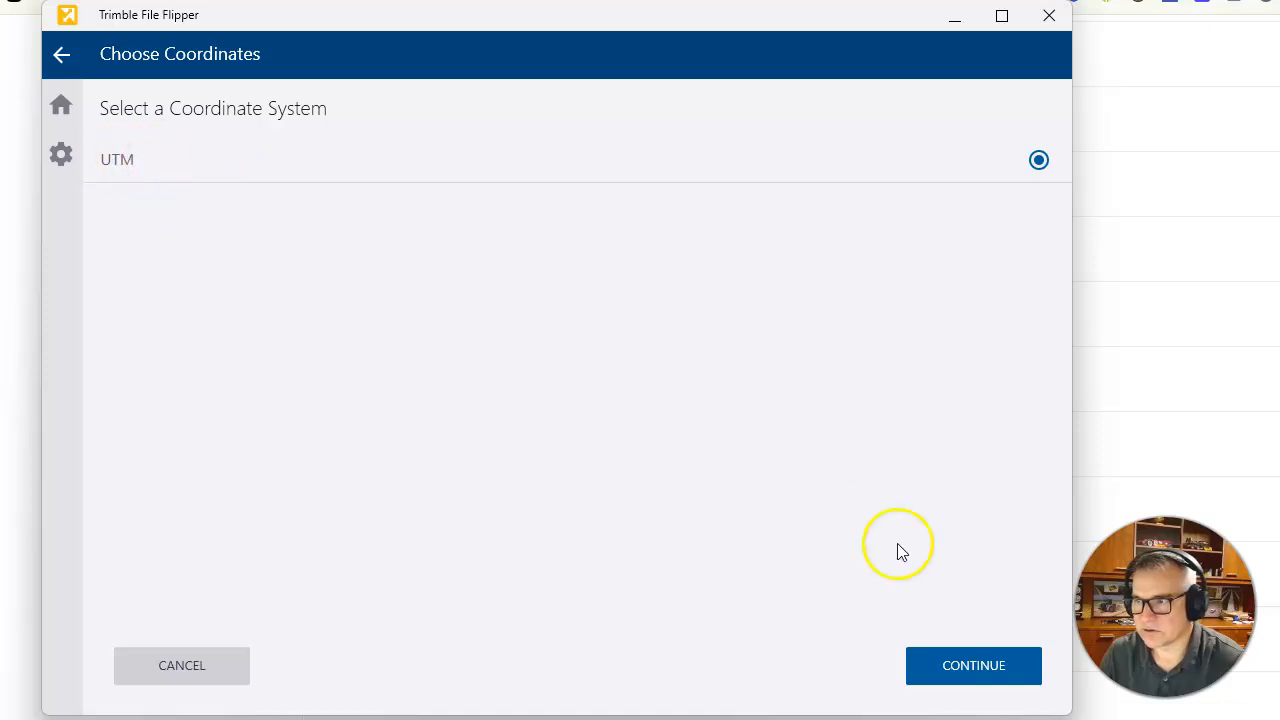
{"action": "left_click", "coordinate": [990, 675]}
Examine the list of available UTM zones, including the north and south variants
{"action": "scroll", "coordinate": [257, 206], "scroll_direction": "down", "scroll_amount": 15}
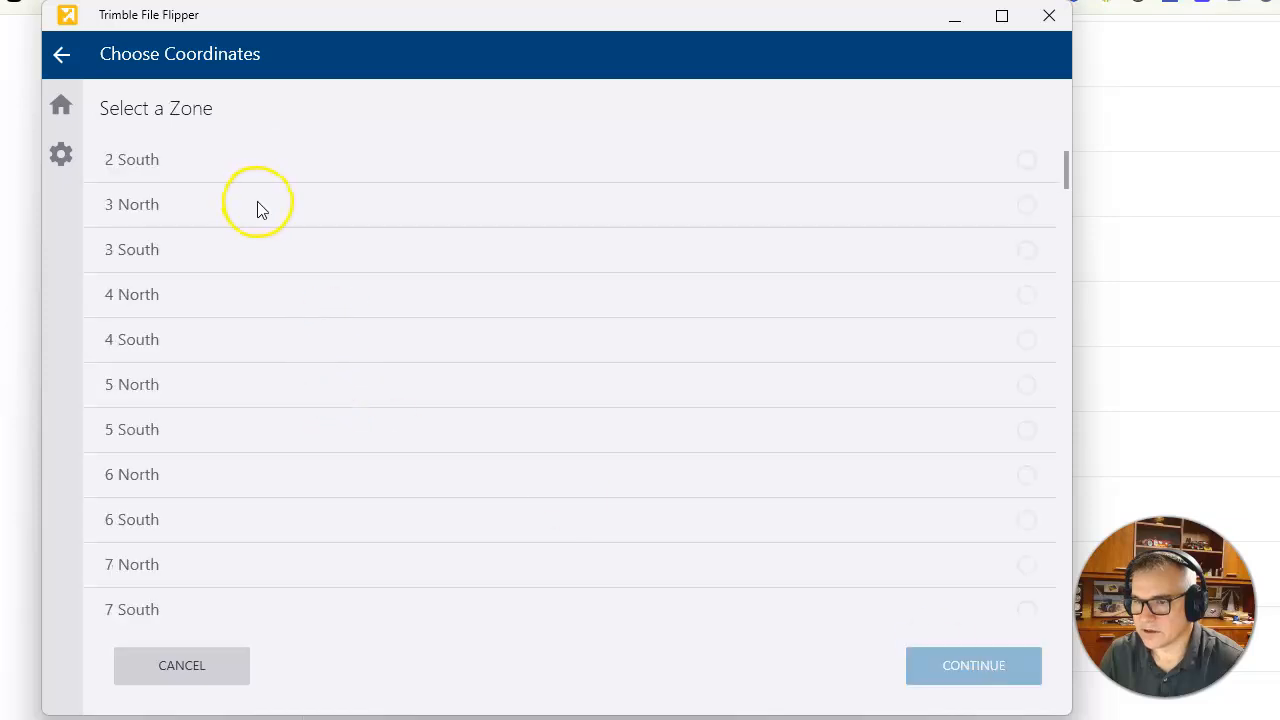
{"action": "scroll", "coordinate": [257, 208], "scroll_direction": "down", "scroll_amount": 17}
{"action": "scroll", "coordinate": [271, 500], "scroll_direction": "up", "scroll_amount": 5}
{"action": "scroll", "coordinate": [243, 588], "scroll_direction": "down", "scroll_amount": 5}
{"action": "scroll", "coordinate": [245, 590], "scroll_direction": "up", "scroll_amount": 15}
{"action": "scroll", "coordinate": [243, 590], "scroll_direction": "up", "scroll_amount": 15}
{"action": "scroll", "coordinate": [218, 429], "scroll_direction": "down", "scroll_amount": 7}
{"action": "scroll", "coordinate": [220, 429], "scroll_direction": "down", "scroll_amount": 6}
{"action": "scroll", "coordinate": [220, 429], "scroll_direction": "up", "scroll_amount": 2}
{"action": "scroll", "coordinate": [220, 429], "scroll_direction": "up", "scroll_amount": 20}
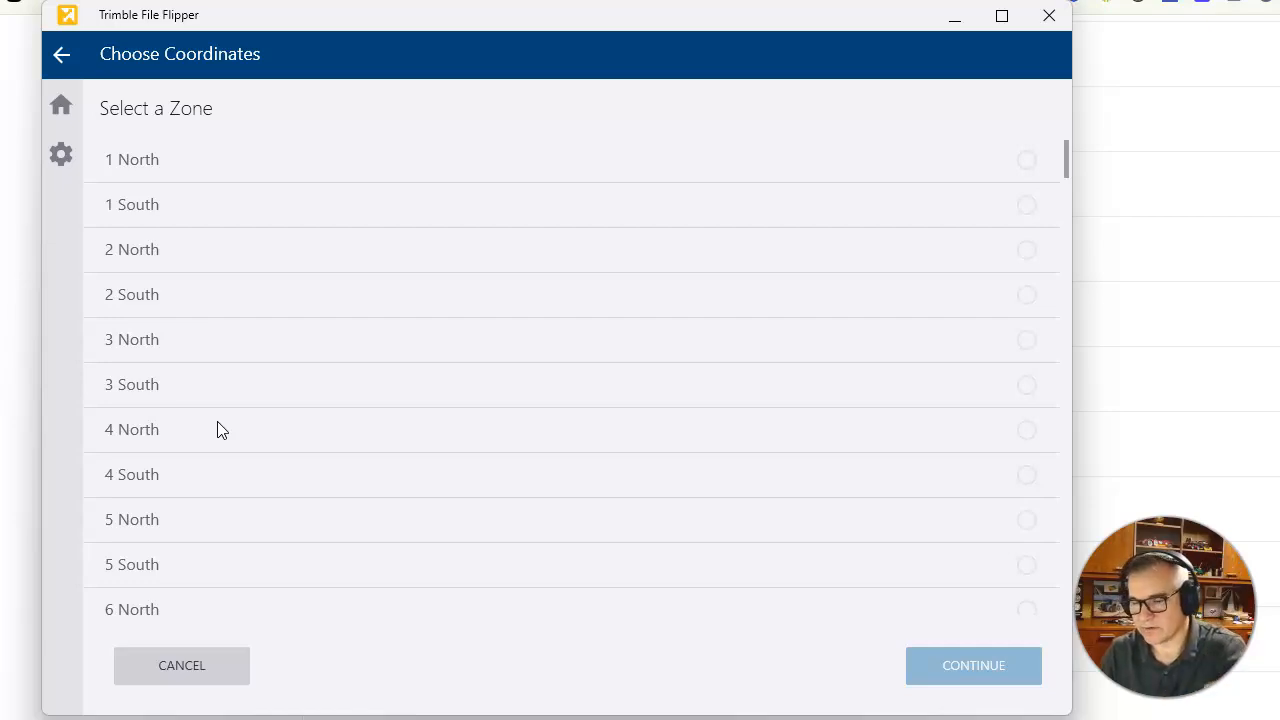
{"action": "scroll", "coordinate": [214, 471], "scroll_direction": "down", "scroll_amount": 10}
{"action": "scroll", "coordinate": [195, 495], "scroll_direction": "down", "scroll_amount": 10}
{"action": "scroll", "coordinate": [143, 535], "scroll_direction": "down", "scroll_amount": 12}
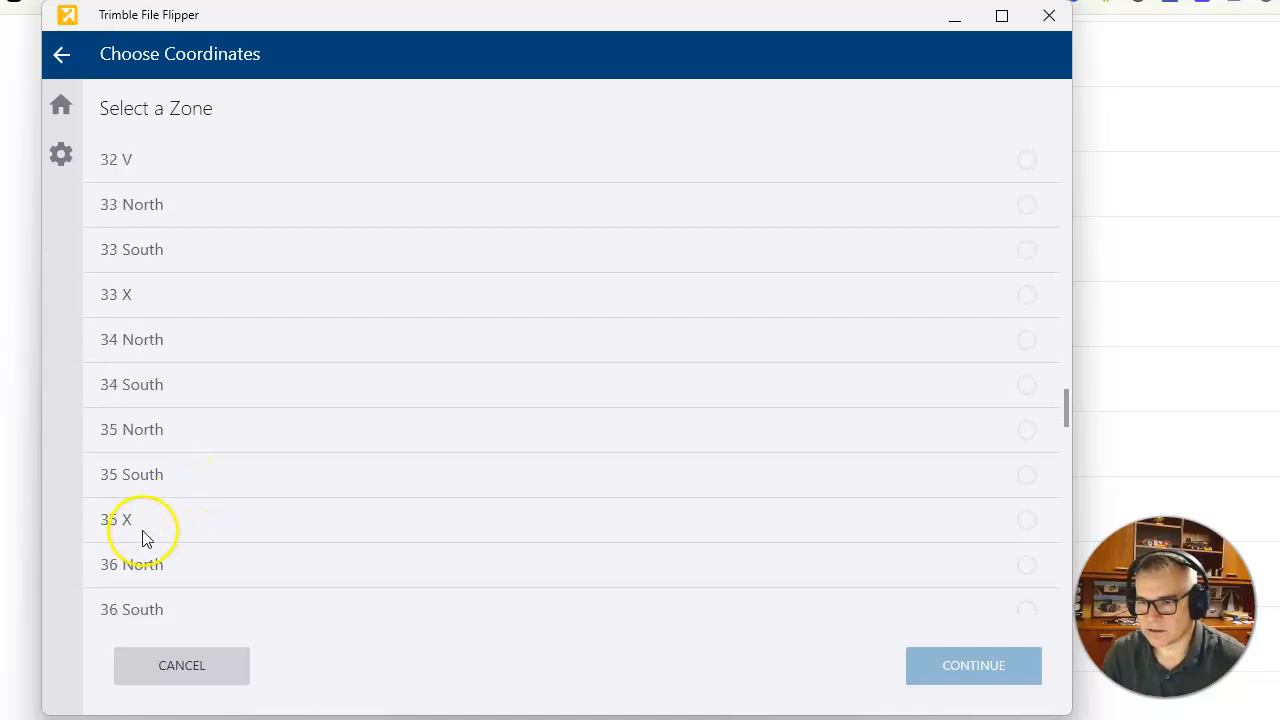
{"action": "scroll", "coordinate": [171, 591], "scroll_direction": "down", "scroll_amount": 12}
{"action": "scroll", "coordinate": [168, 596], "scroll_direction": "down", "scroll_amount": 5}
{"action": "scroll", "coordinate": [142, 320], "scroll_direction": "up", "scroll_amount": 1}
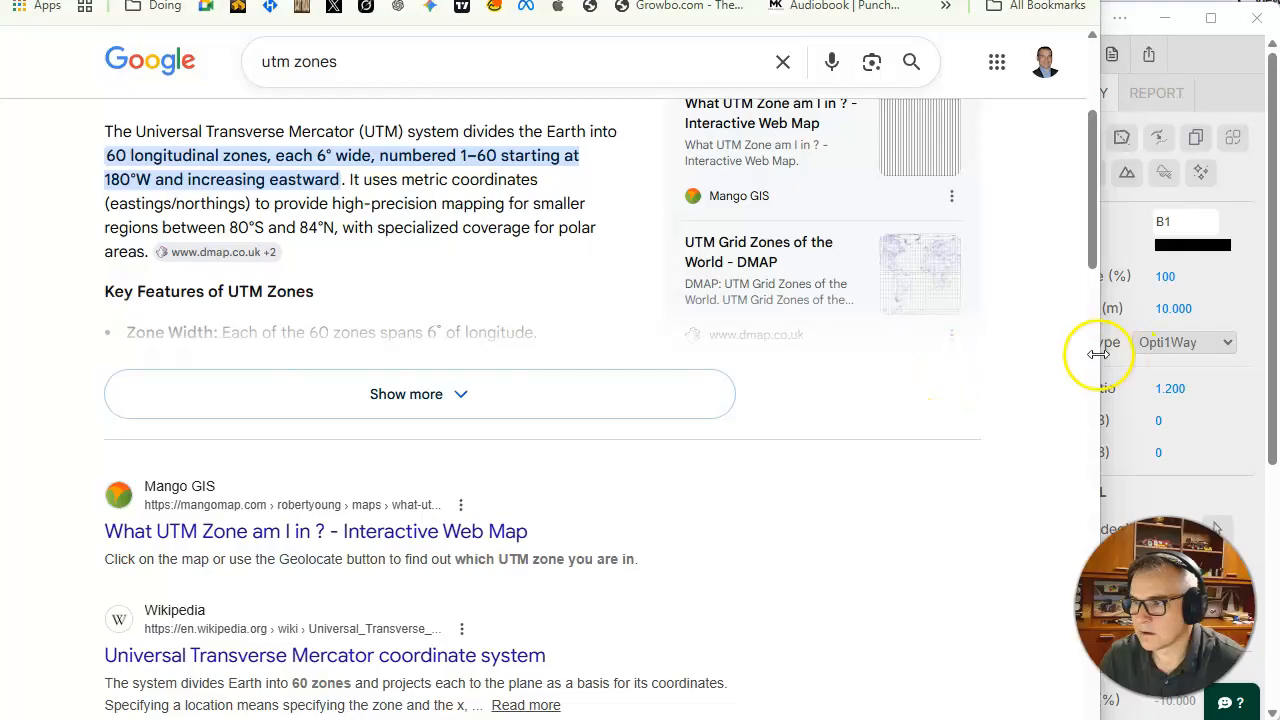
Switch to the browser's utm zones search results and open the What UTM Zone am I in? interactive web map
{"action": "left_click_drag", "start_coordinate": [1107, 354], "coordinate": [1258, 340]}
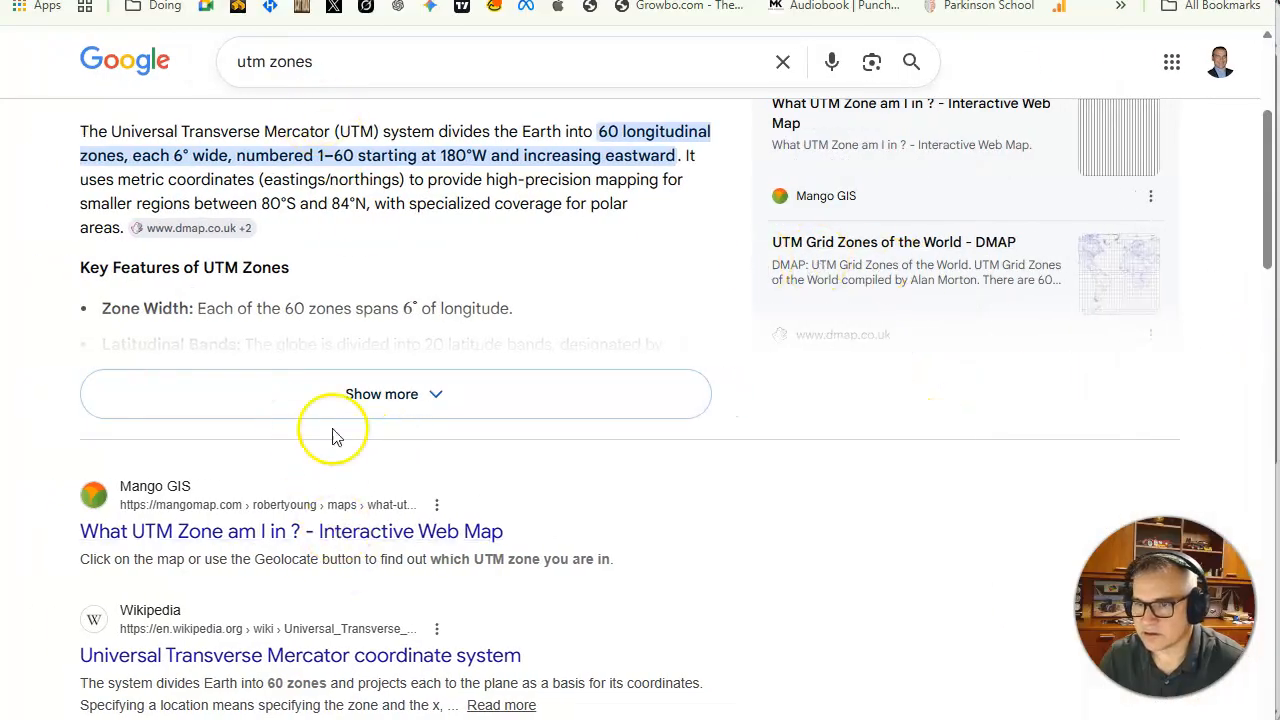
{"action": "scroll", "coordinate": [345, 214], "scroll_direction": "up", "scroll_amount": 3}
{"action": "scroll", "coordinate": [383, 362], "scroll_direction": "down", "scroll_amount": 4}
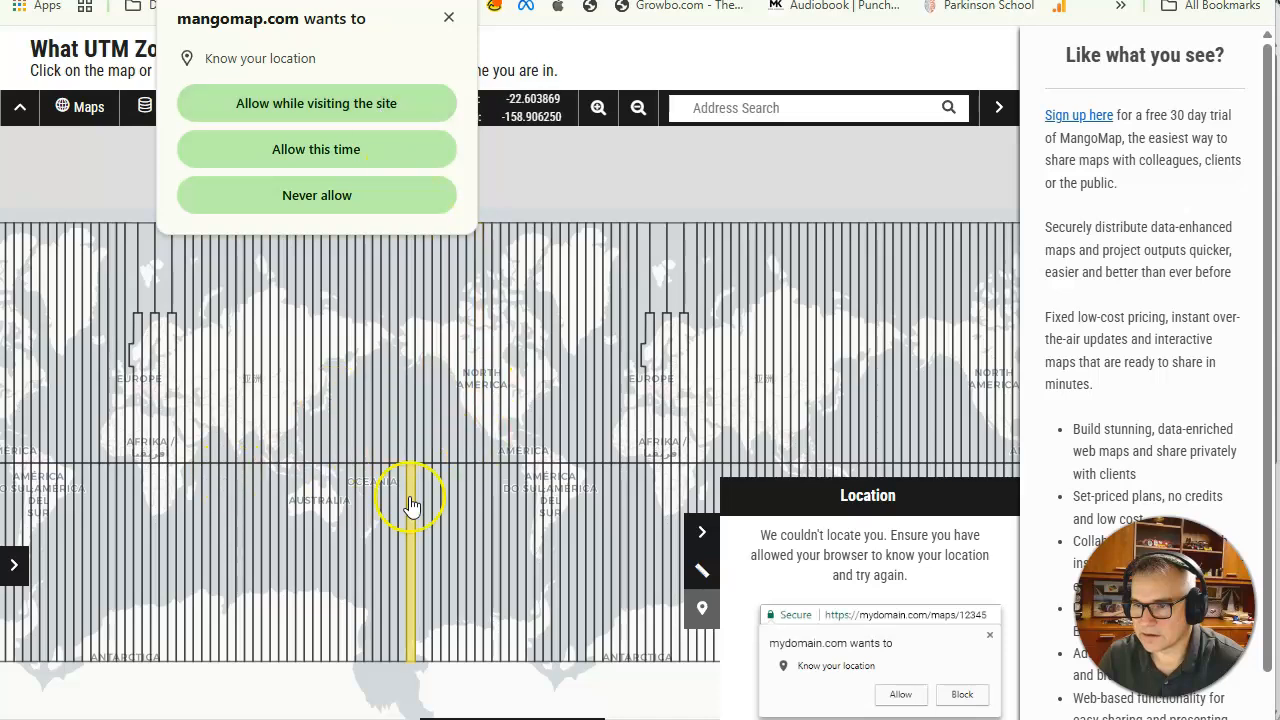
Allow location access while visiting the site and look up the UTM zone covering Australia's east coast on the map
{"action": "left_click", "coordinate": [388, 104]}
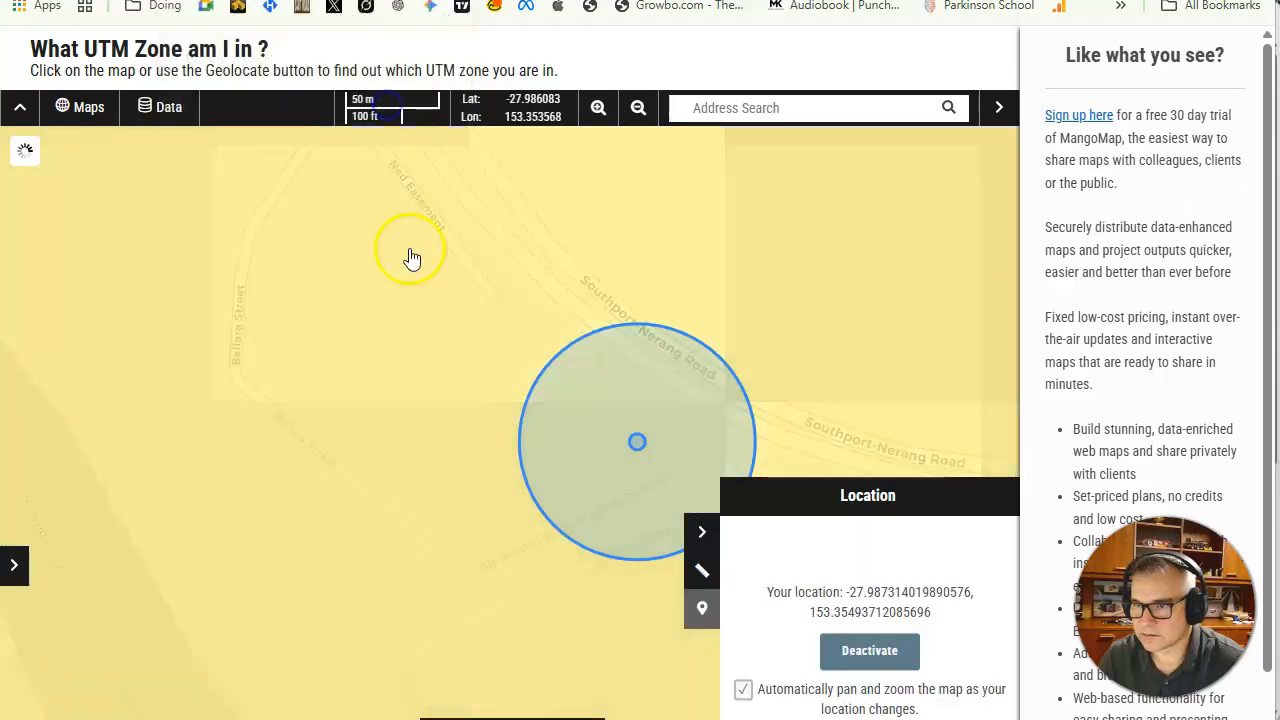
{"action": "scroll", "coordinate": [597, 438], "scroll_direction": "down", "scroll_amount": 7}
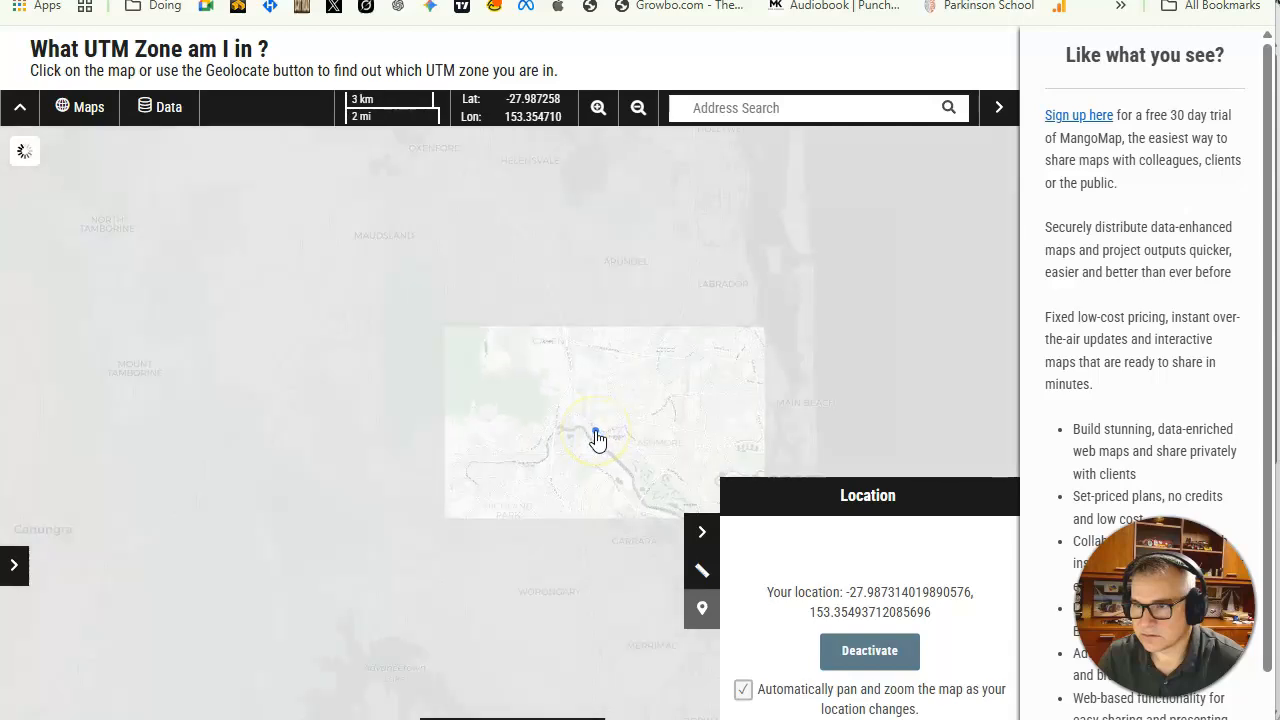
{"action": "scroll", "coordinate": [597, 438], "scroll_direction": "down", "scroll_amount": 3}
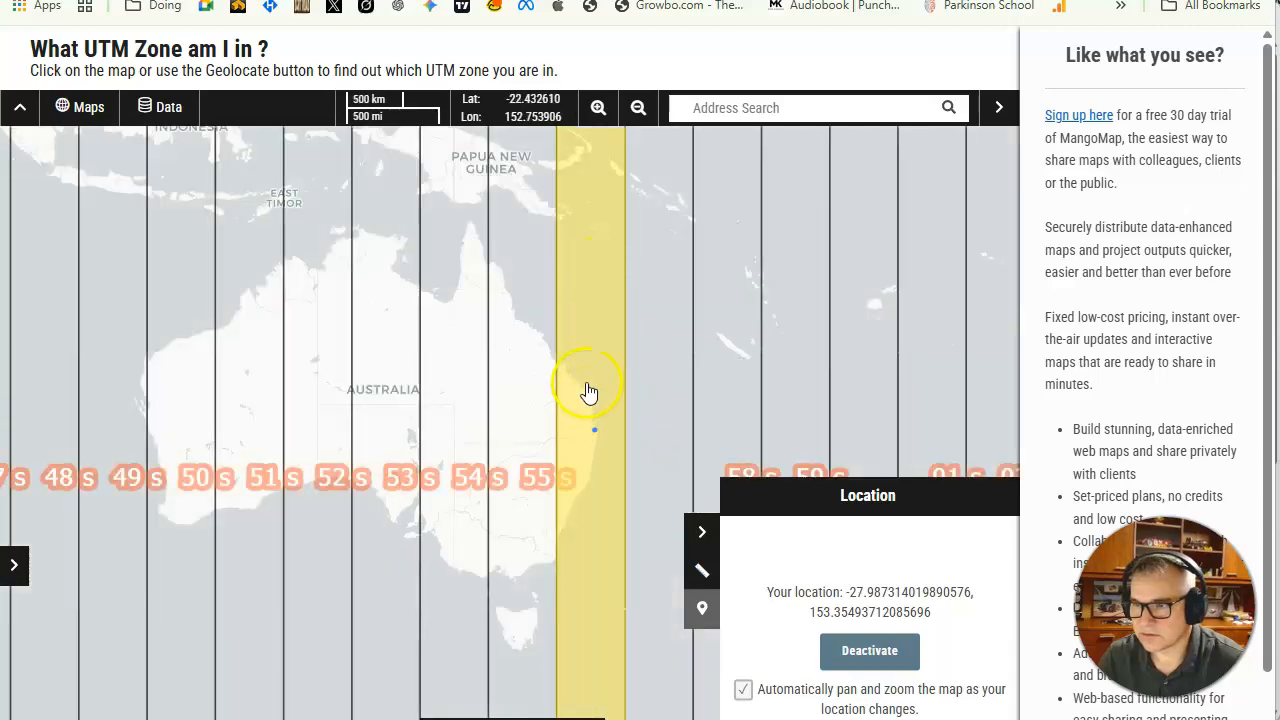
{"action": "left_click", "coordinate": [594, 349]}
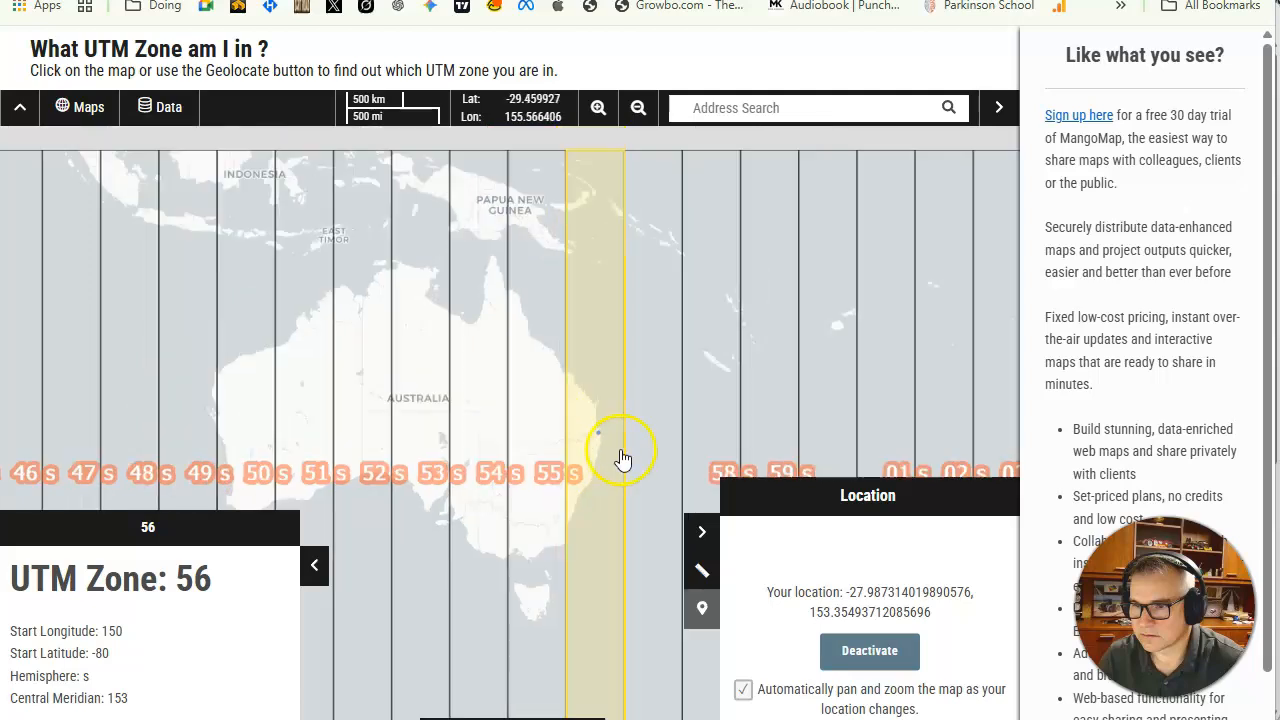
{"action": "scroll", "coordinate": [600, 460], "scroll_direction": "down", "scroll_amount": 3}
{"action": "left_click_drag", "start_coordinate": [316, 252], "coordinate": [686, 229]}
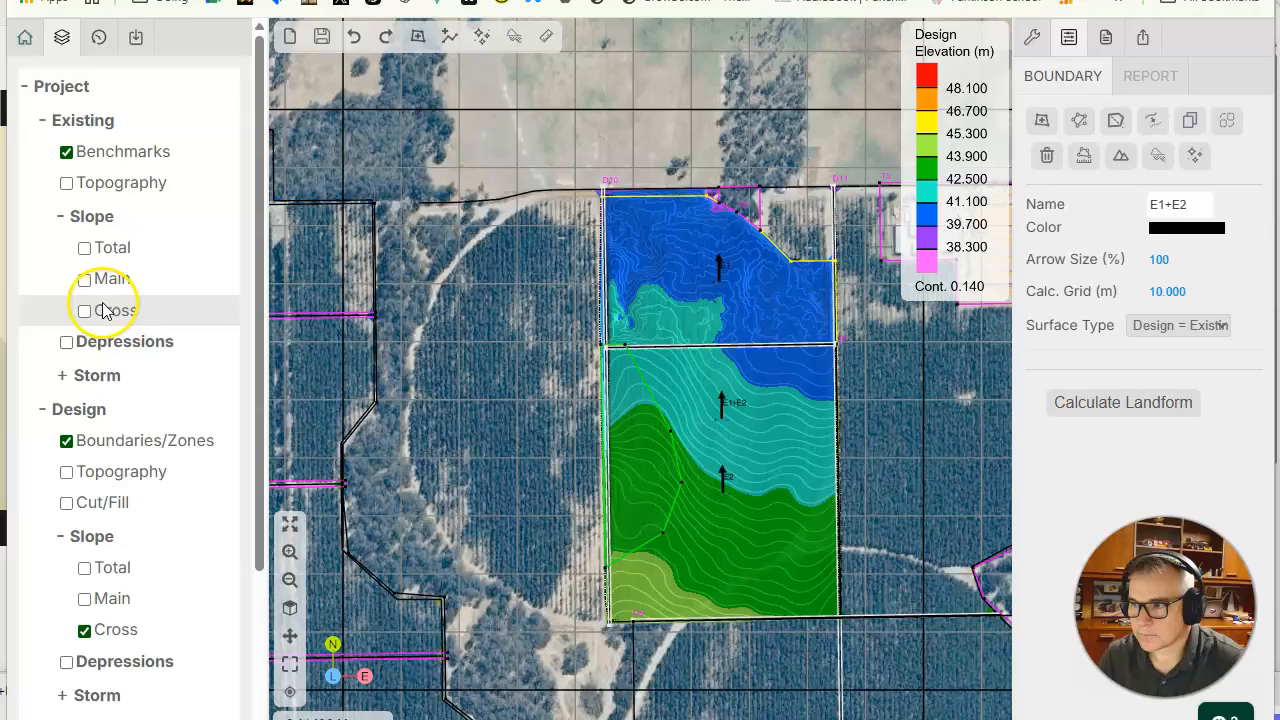
Switch to the design project in the browser and check its coordinate system and UTM zone in the project settings
{"action": "left_click", "coordinate": [66, 88]}
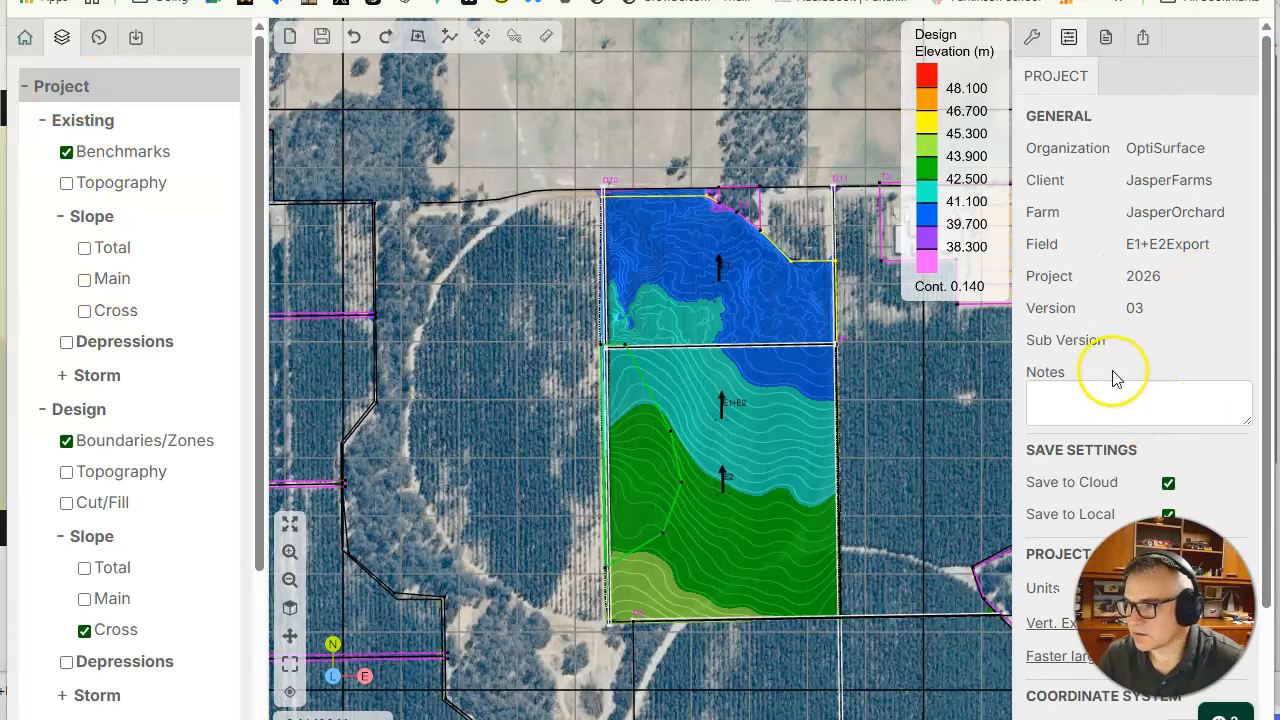
{"action": "scroll", "coordinate": [1120, 368], "scroll_direction": "down", "scroll_amount": 3}
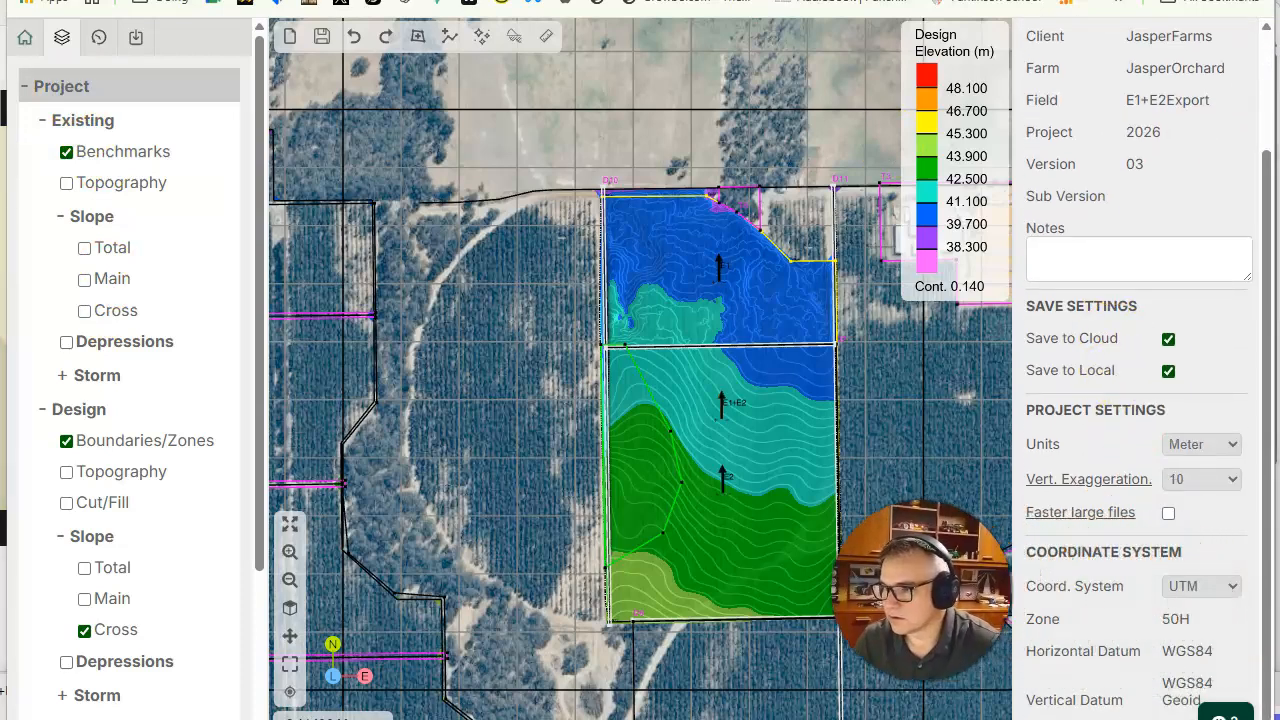
{"action": "left_click", "coordinate": [1225, 590]}
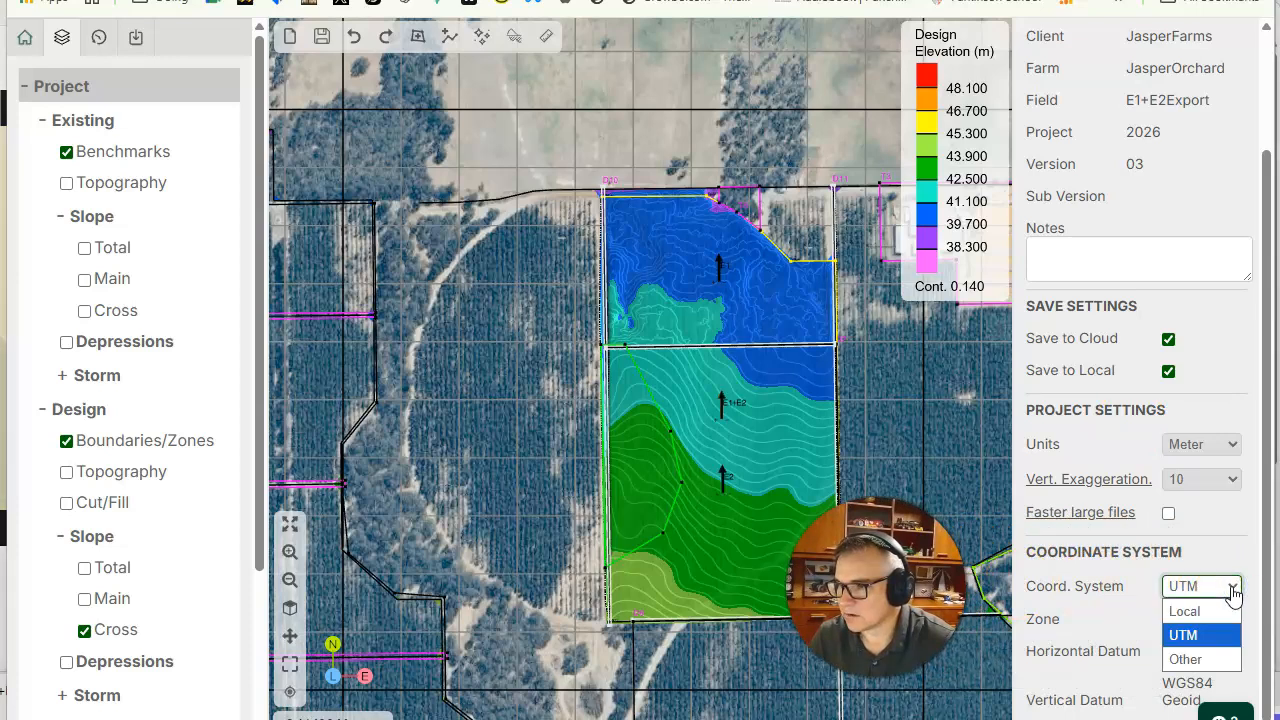
{"action": "left_click", "coordinate": [1190, 660]}
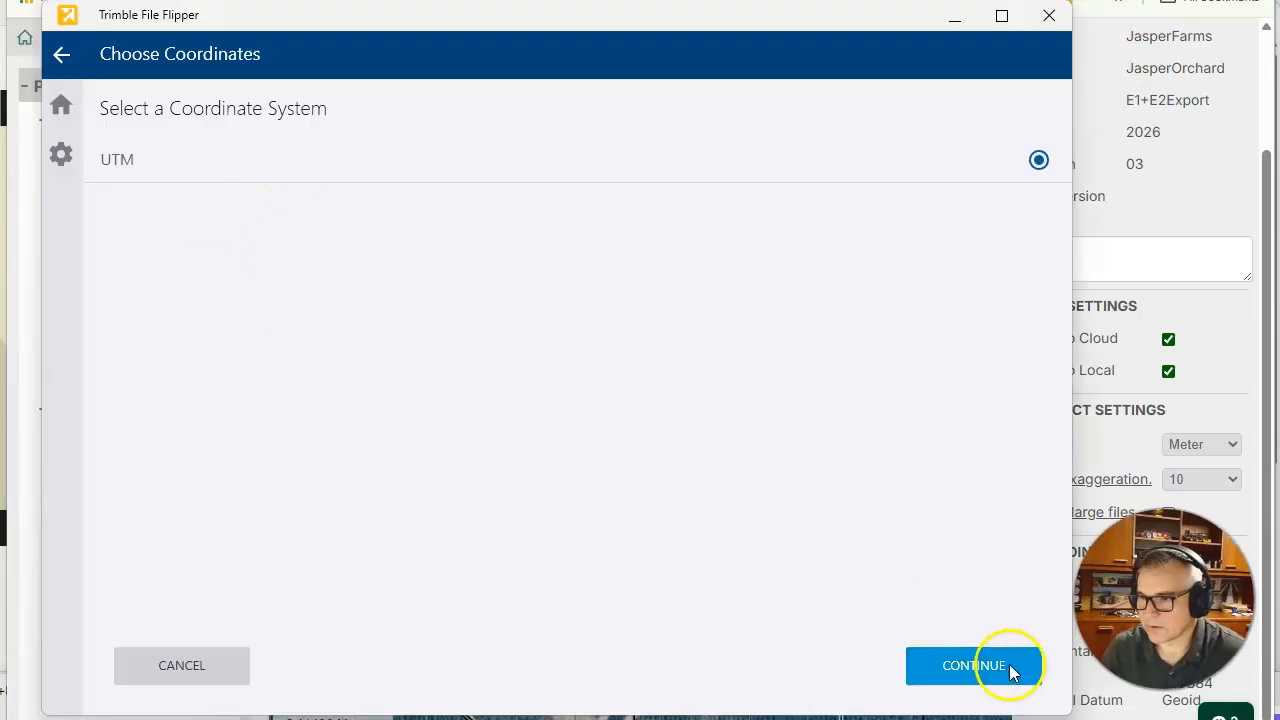
Return to Trimble File Flipper, continue with UTM as the coordinate system, and choose 50 South as the zone
{"action": "left_click", "coordinate": [1012, 672]}
{"action": "scroll", "coordinate": [334, 409], "scroll_direction": "down", "scroll_amount": 20}
{"action": "scroll", "coordinate": [334, 409], "scroll_direction": "down", "scroll_amount": 15}
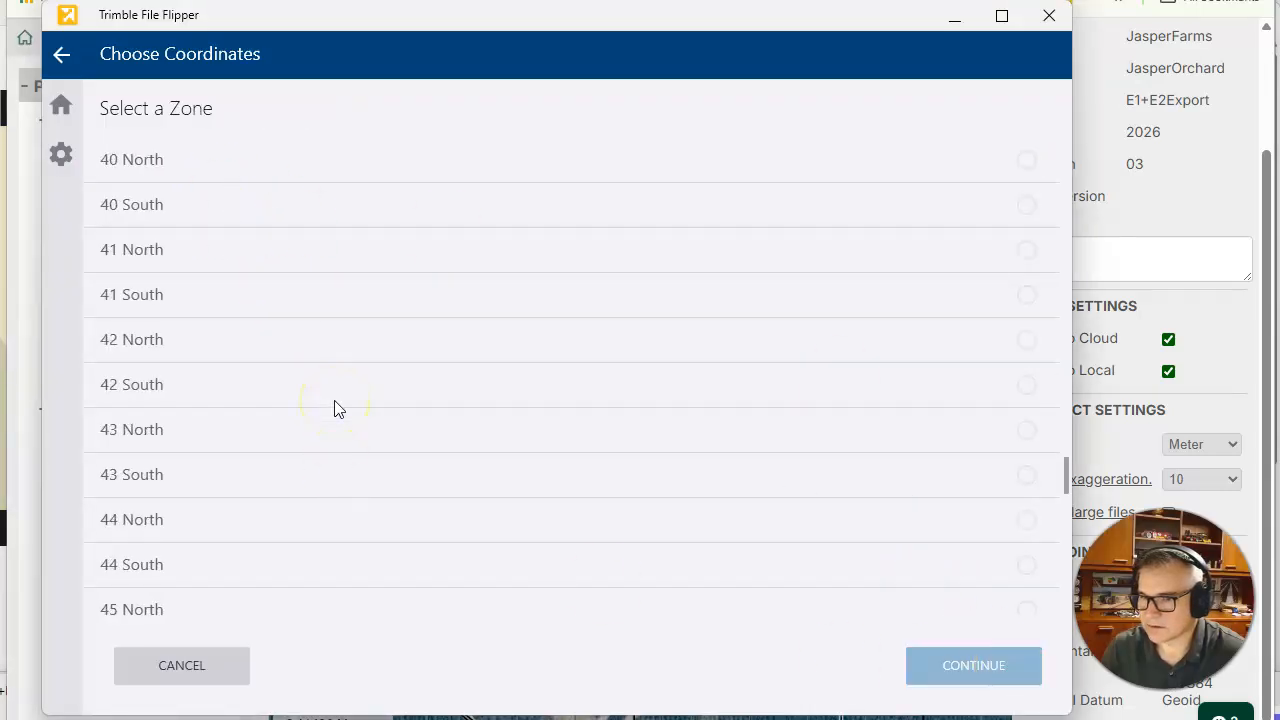
{"action": "scroll", "coordinate": [113, 272], "scroll_direction": "up", "scroll_amount": 2}
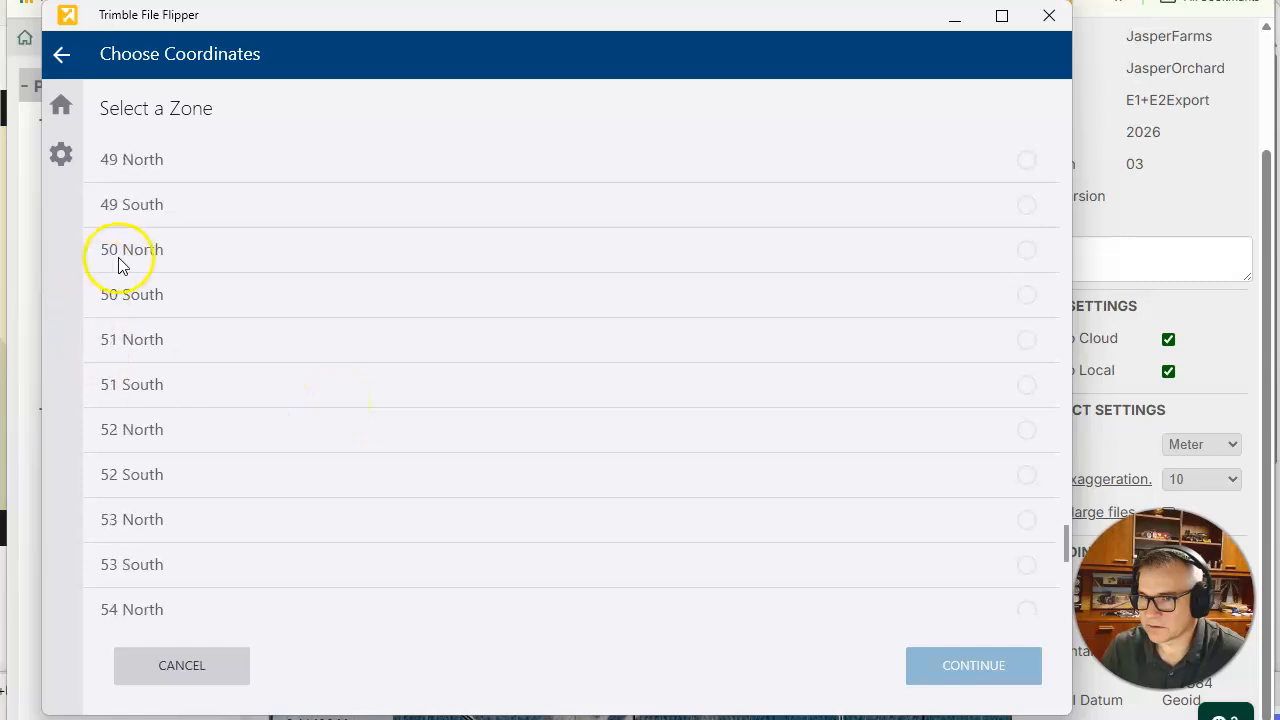
{"action": "left_click", "coordinate": [163, 300]}
{"action": "left_click", "coordinate": [978, 662]}
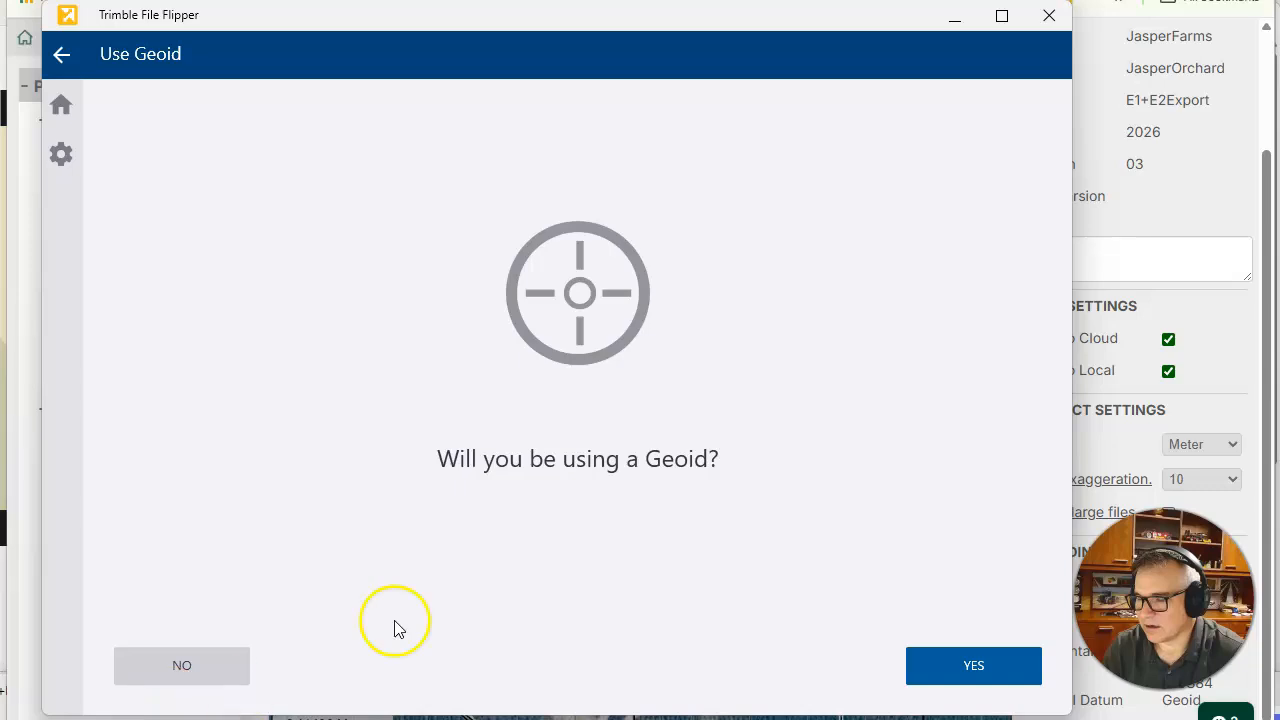
Try to use a geoid by downloading EGM96 (Global)
{"action": "left_click", "coordinate": [960, 666]}
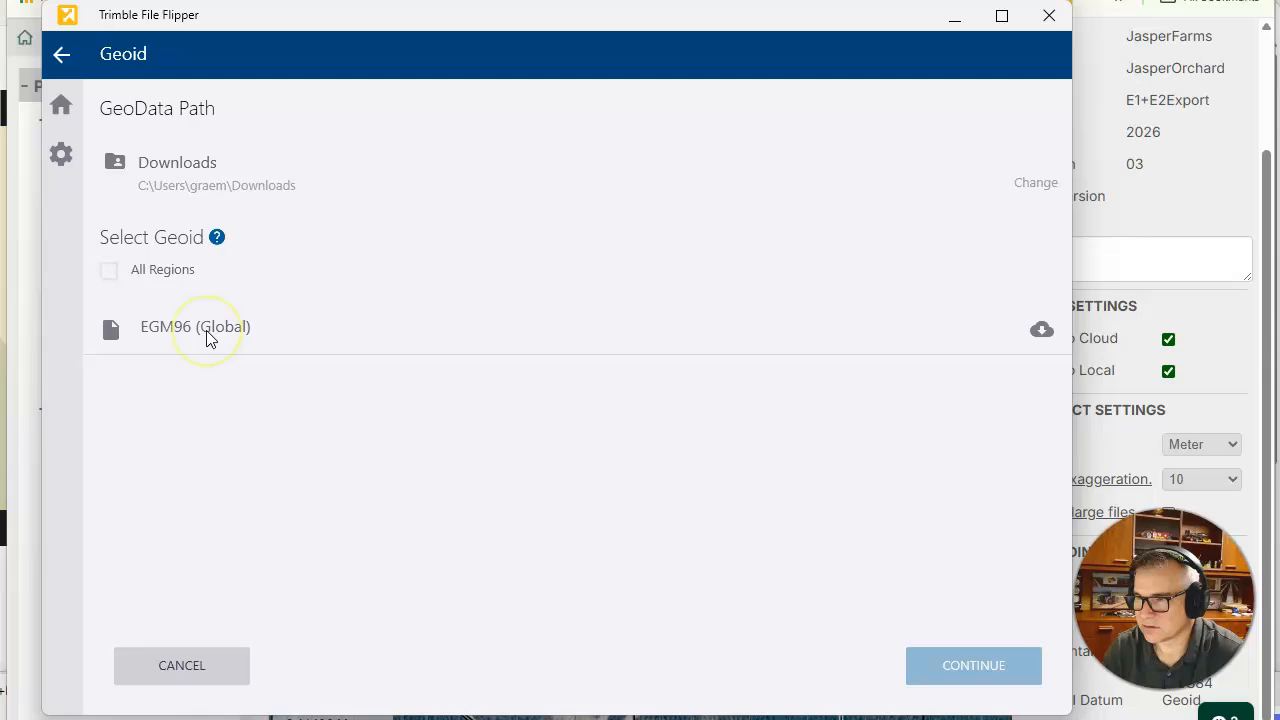
{"action": "left_click", "coordinate": [1041, 330]}
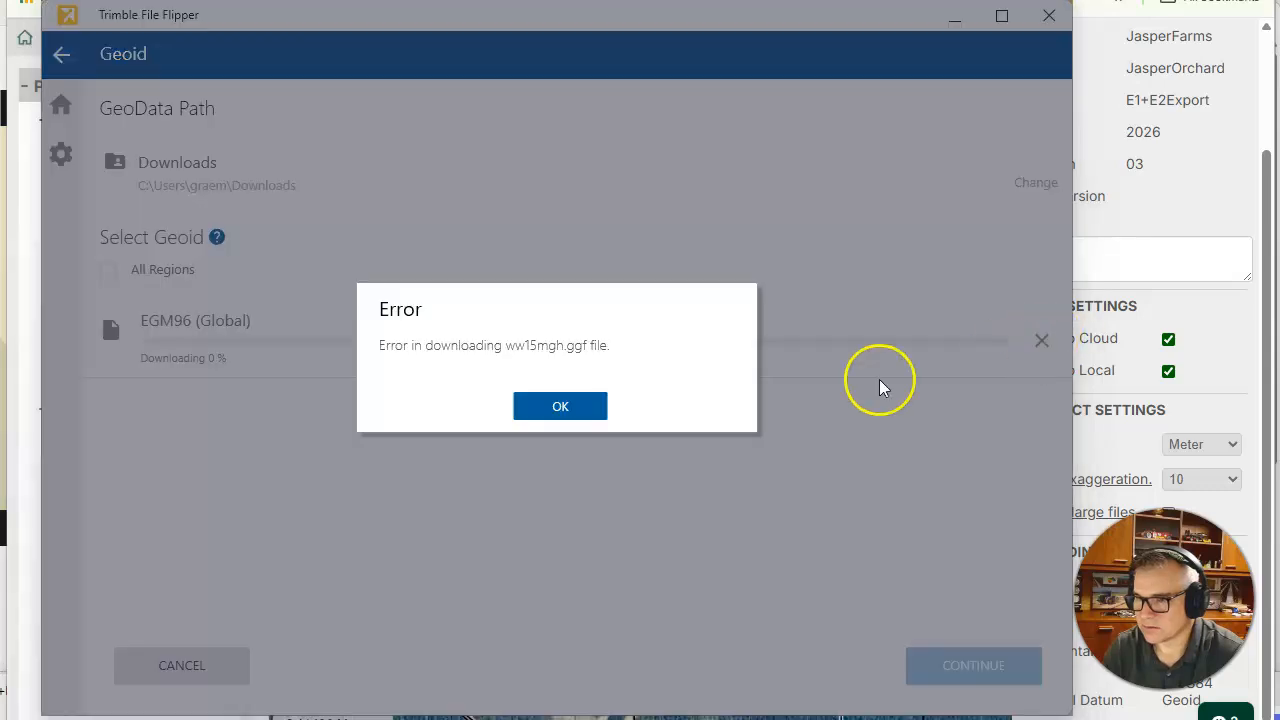
{"action": "left_click", "coordinate": [560, 406]}
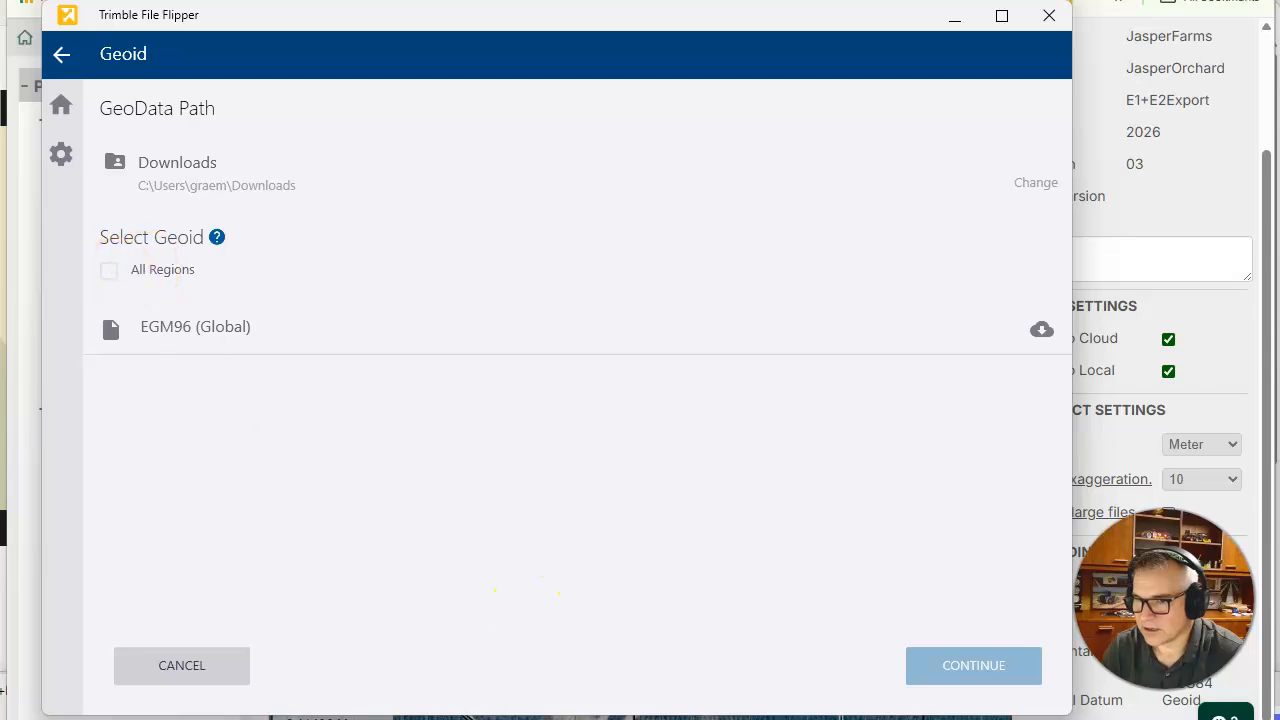
Continue without a geoid and, with the design name kept, choose Downloads as the machine control data folder location
{"action": "left_click", "coordinate": [230, 666]}
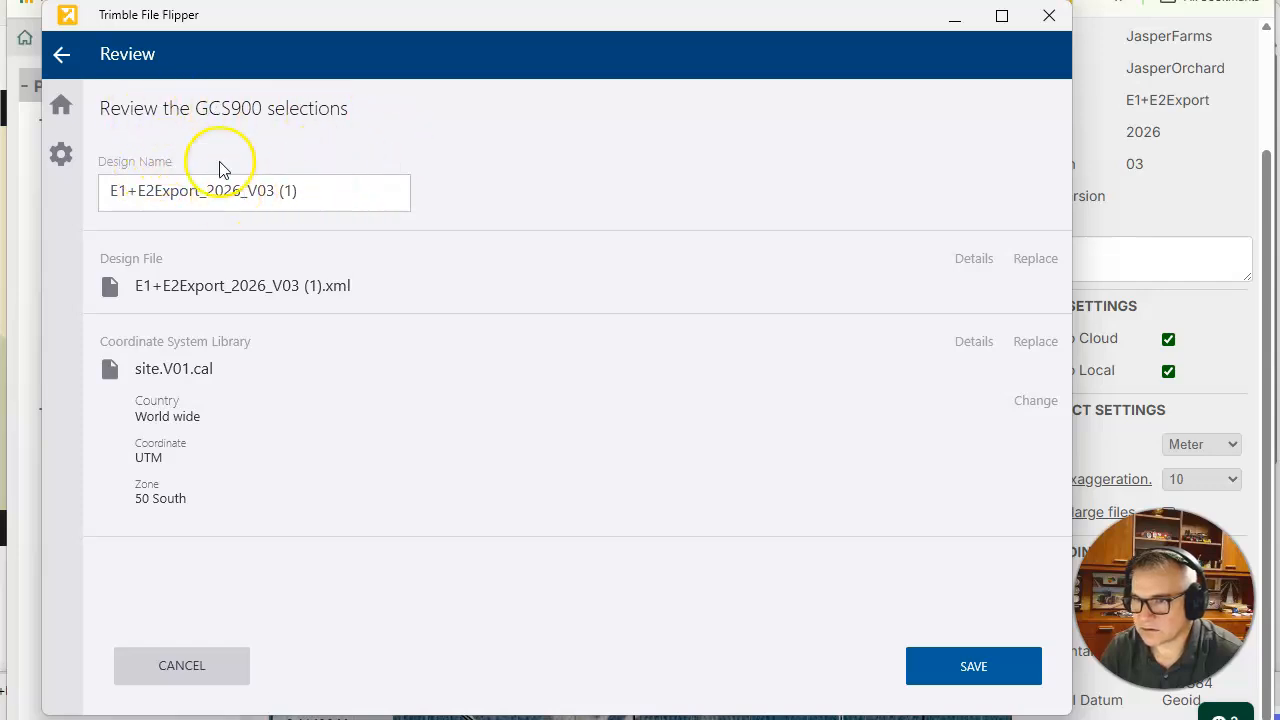
{"action": "left_click", "coordinate": [270, 193]}
{"action": "left_click_drag", "start_coordinate": [270, 193], "coordinate": [323, 194]}
{"action": "left_click", "coordinate": [323, 194]}
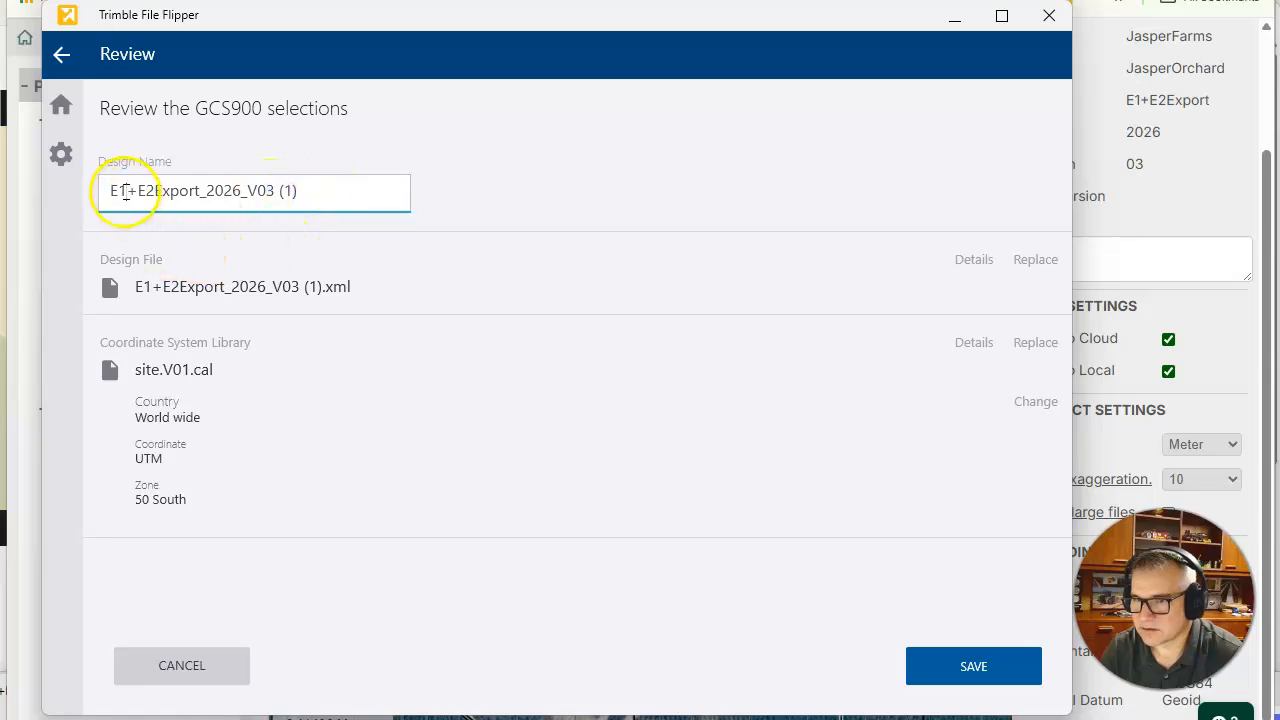
{"action": "left_click_drag", "start_coordinate": [126, 193], "coordinate": [321, 189]}
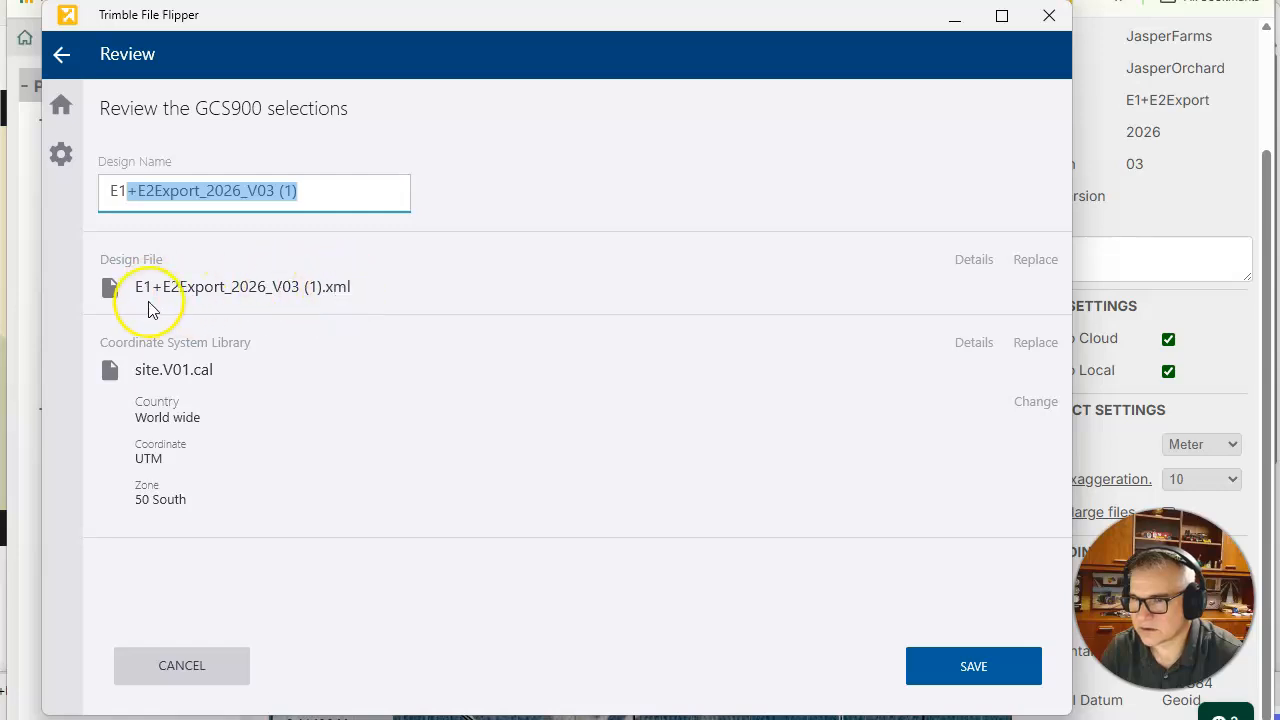
{"action": "left_click_drag", "start_coordinate": [306, 190], "coordinate": [248, 191]}
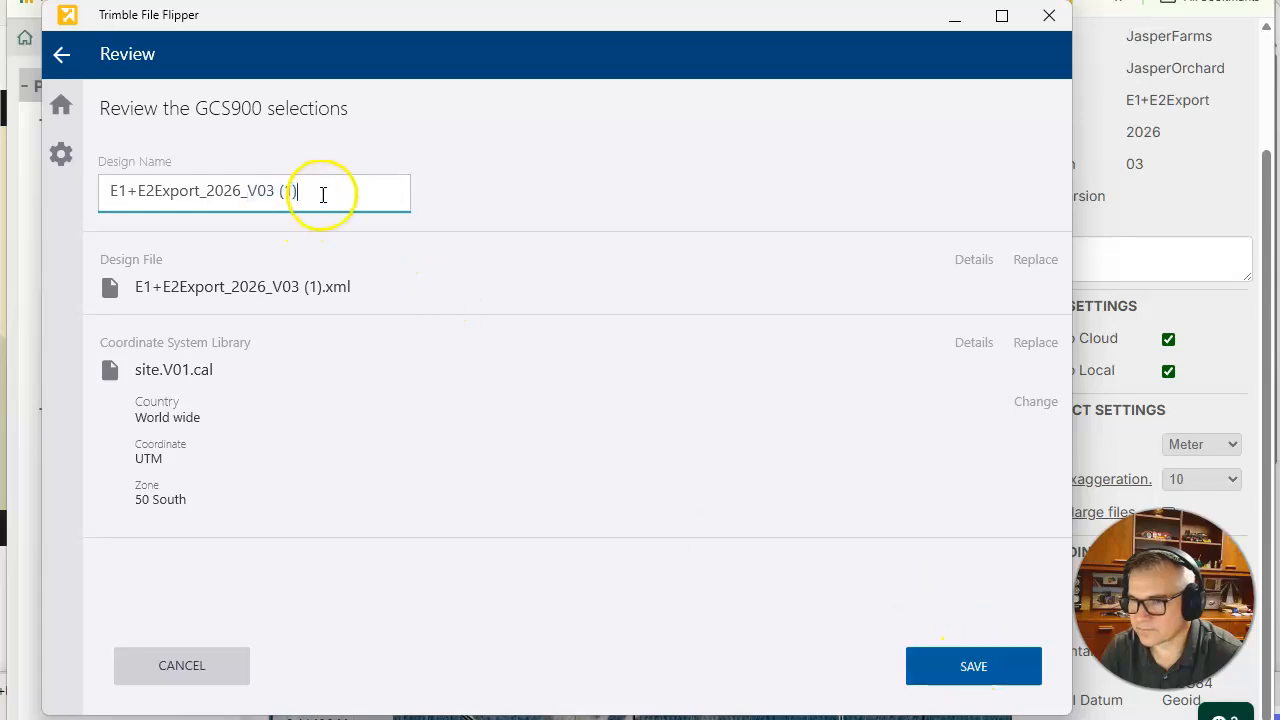
{"action": "left_click", "coordinate": [982, 682]}
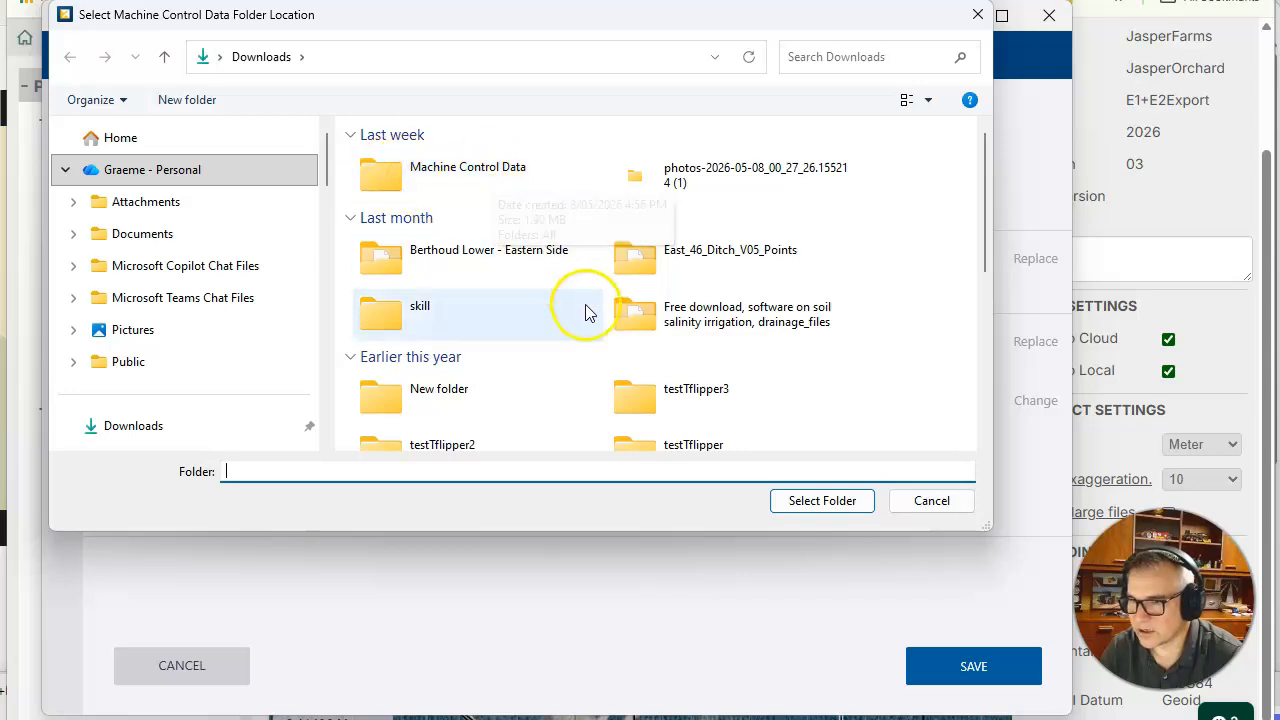
{"action": "left_click", "coordinate": [830, 508]}
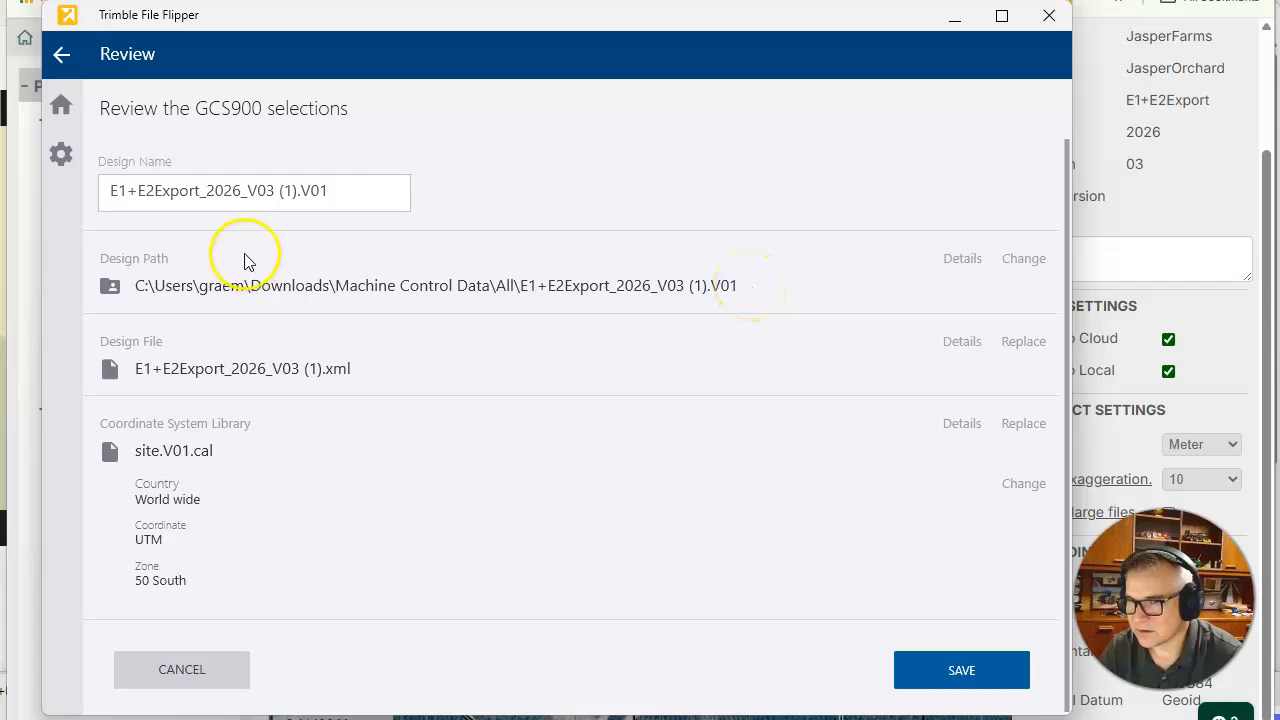
Set the design name to E1+E2Export_2026_V03 (1).V01 and save the converted design
{"action": "left_click", "coordinate": [321, 194]}
{"action": "left_click_drag", "start_coordinate": [321, 194], "coordinate": [337, 196]}
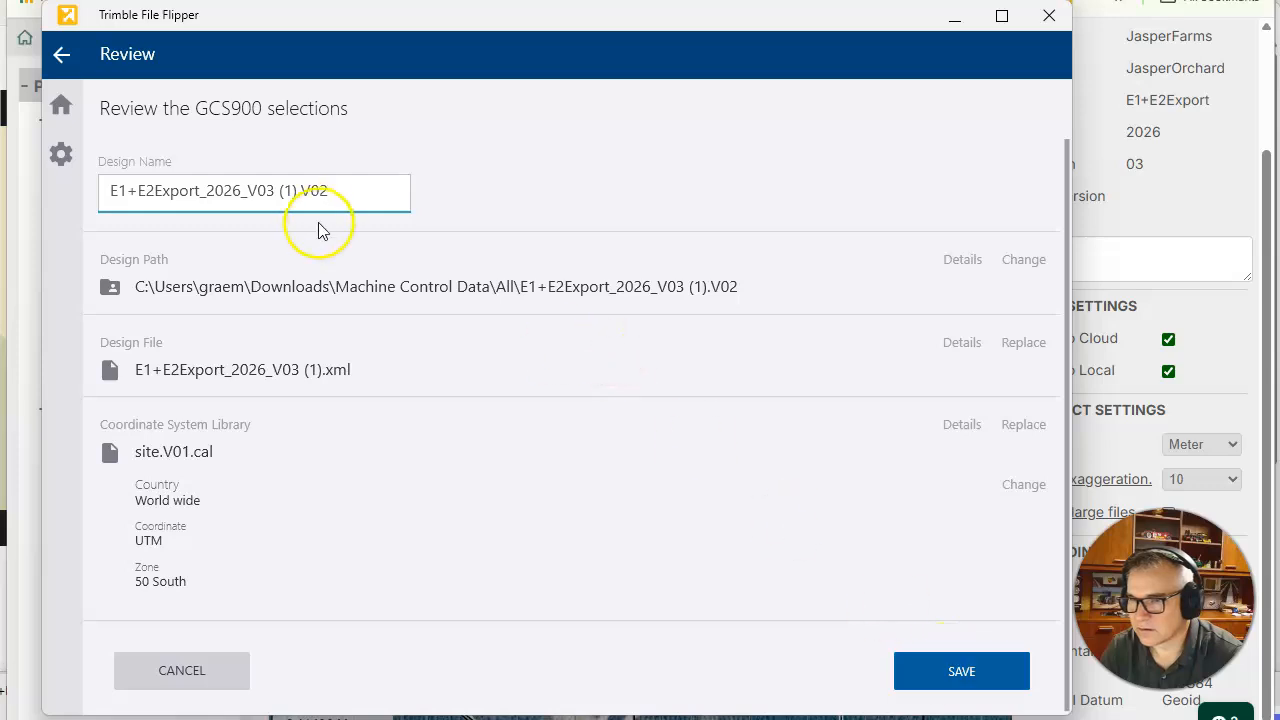
{"action": "key", "text": "BackSpace"}
{"action": "type", "text": "1"}
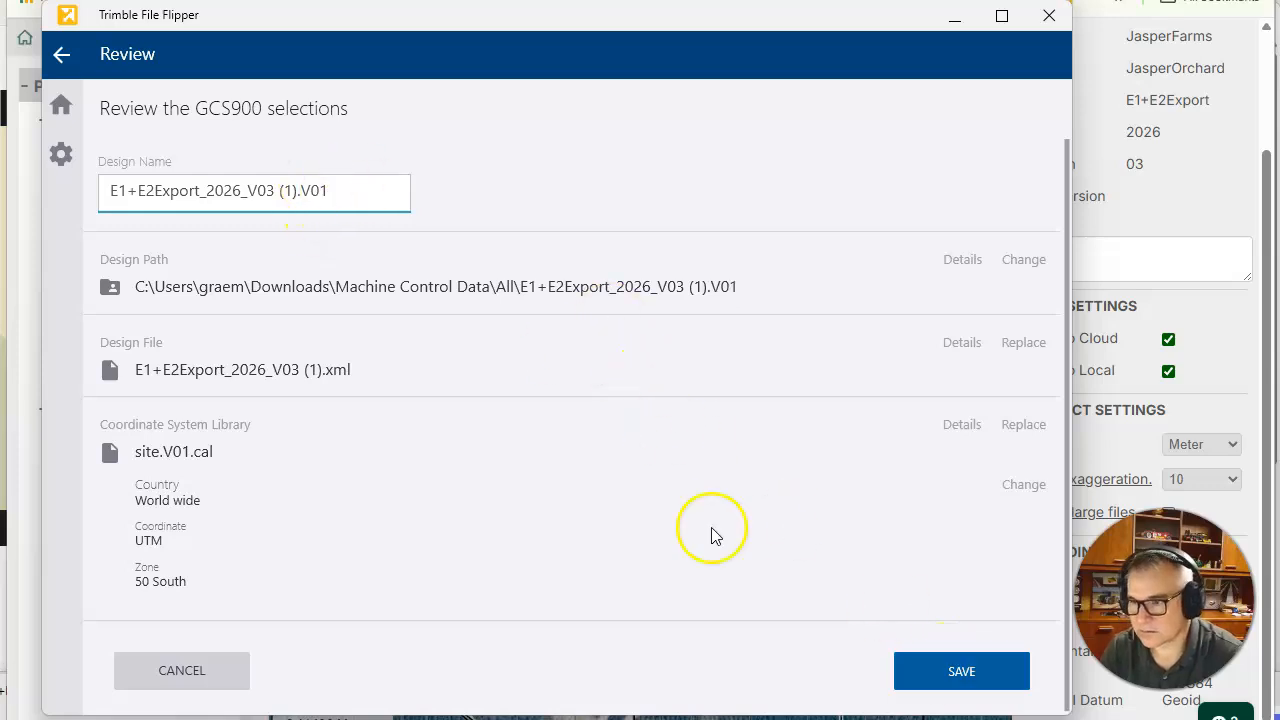
{"action": "left_click", "coordinate": [896, 670]}
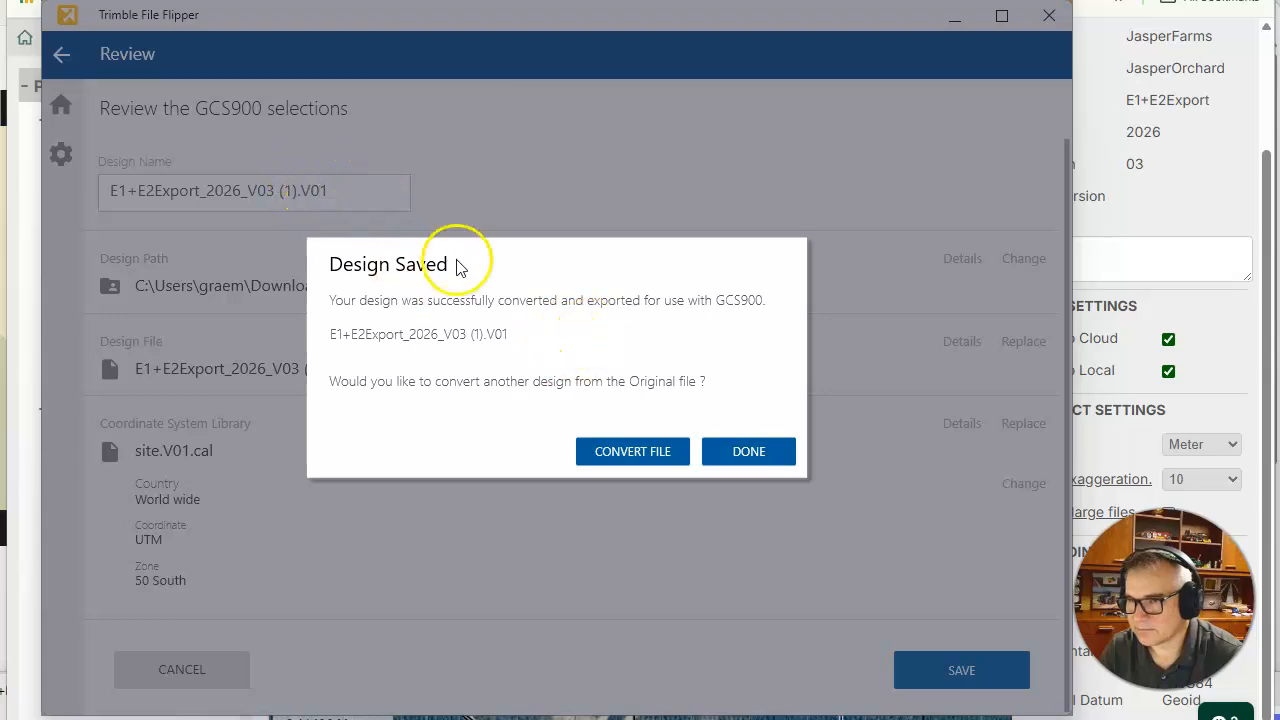
Start converting another design from the original file and select the Existing surface
{"action": "left_click", "coordinate": [651, 460]}
{"action": "left_click", "coordinate": [138, 118]}
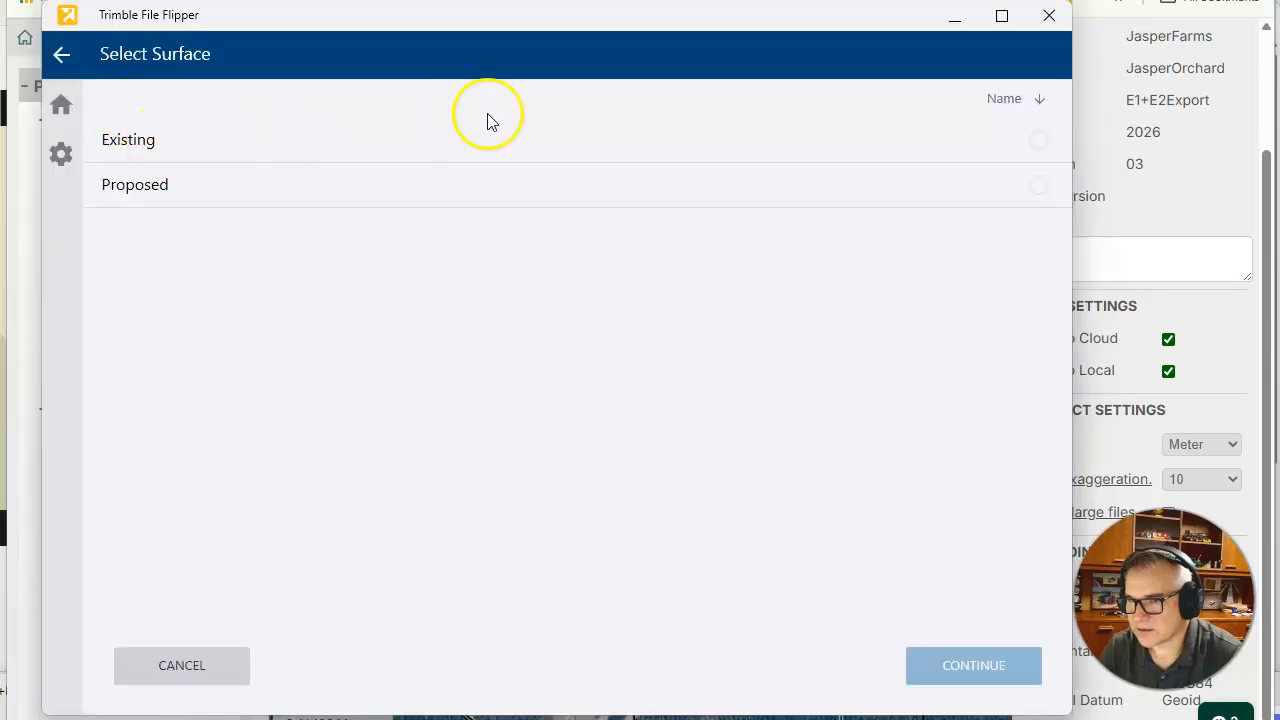
{"action": "left_click", "coordinate": [1039, 142]}
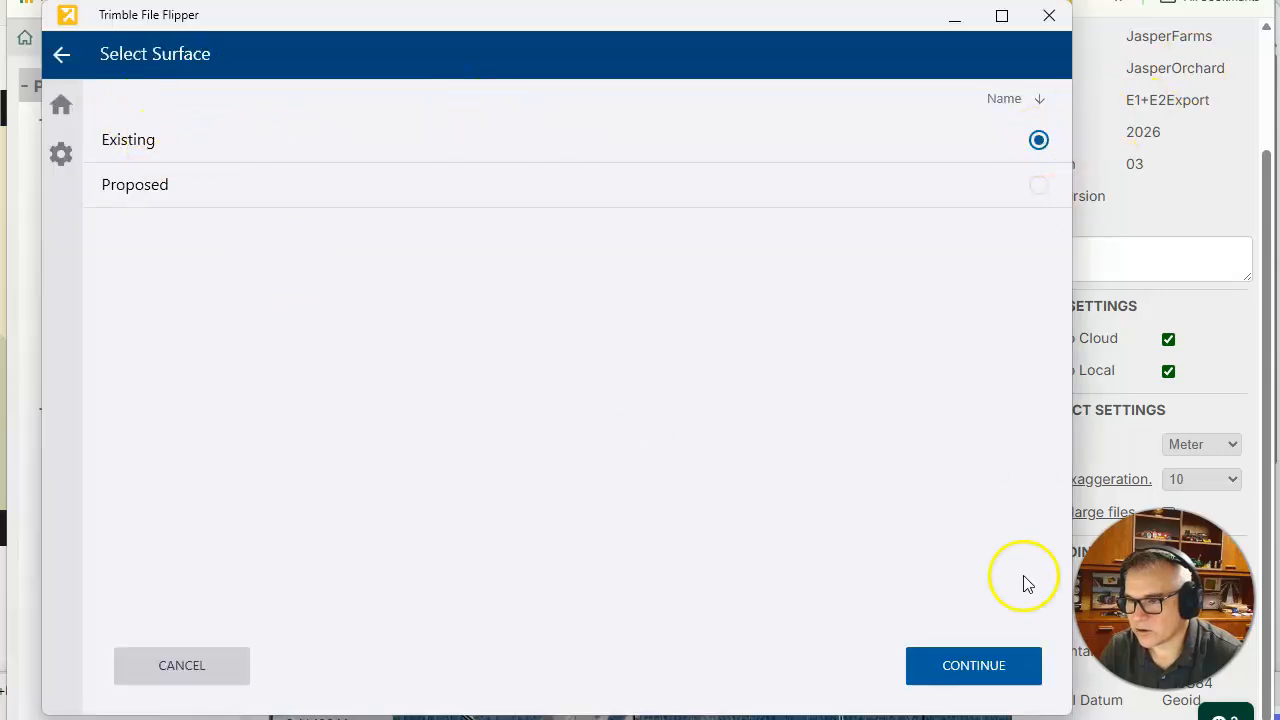
{"action": "left_click", "coordinate": [983, 678]}
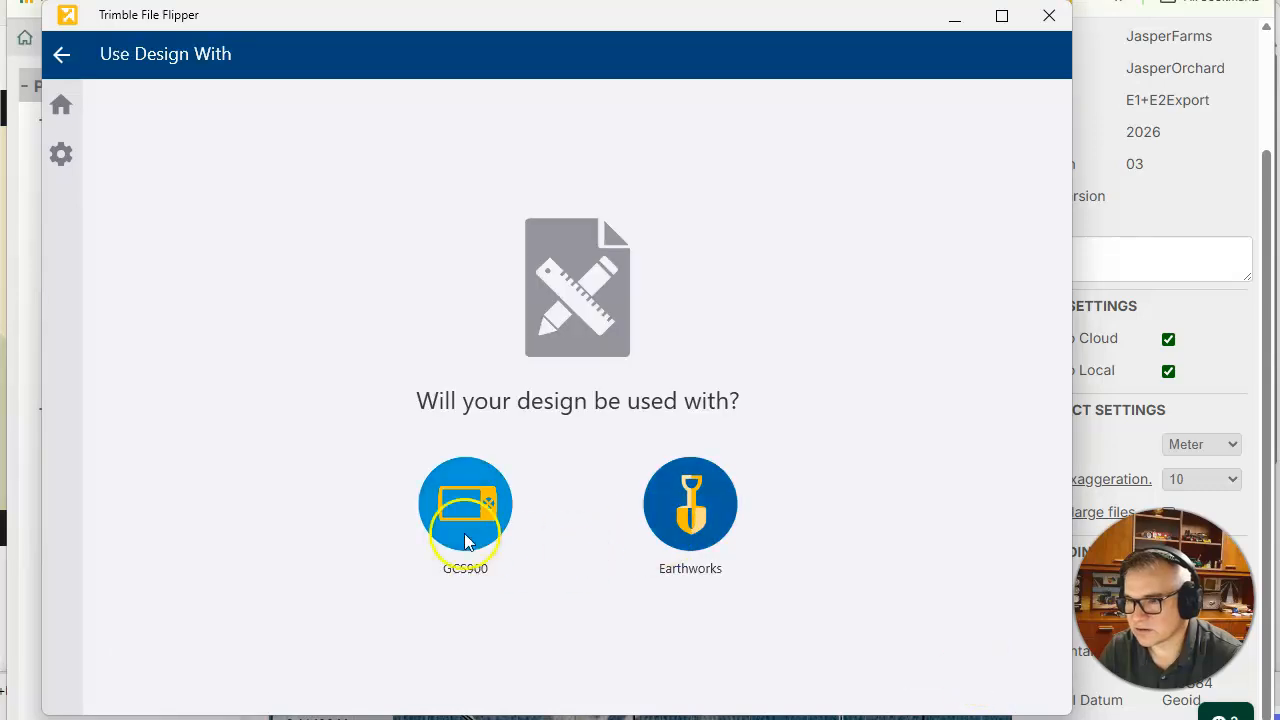
Set the design up for GCS900 using the Coordinate System Library with UTM zone 50 South and no geoid
{"action": "left_click", "coordinate": [462, 533]}
{"action": "left_click", "coordinate": [976, 668]}
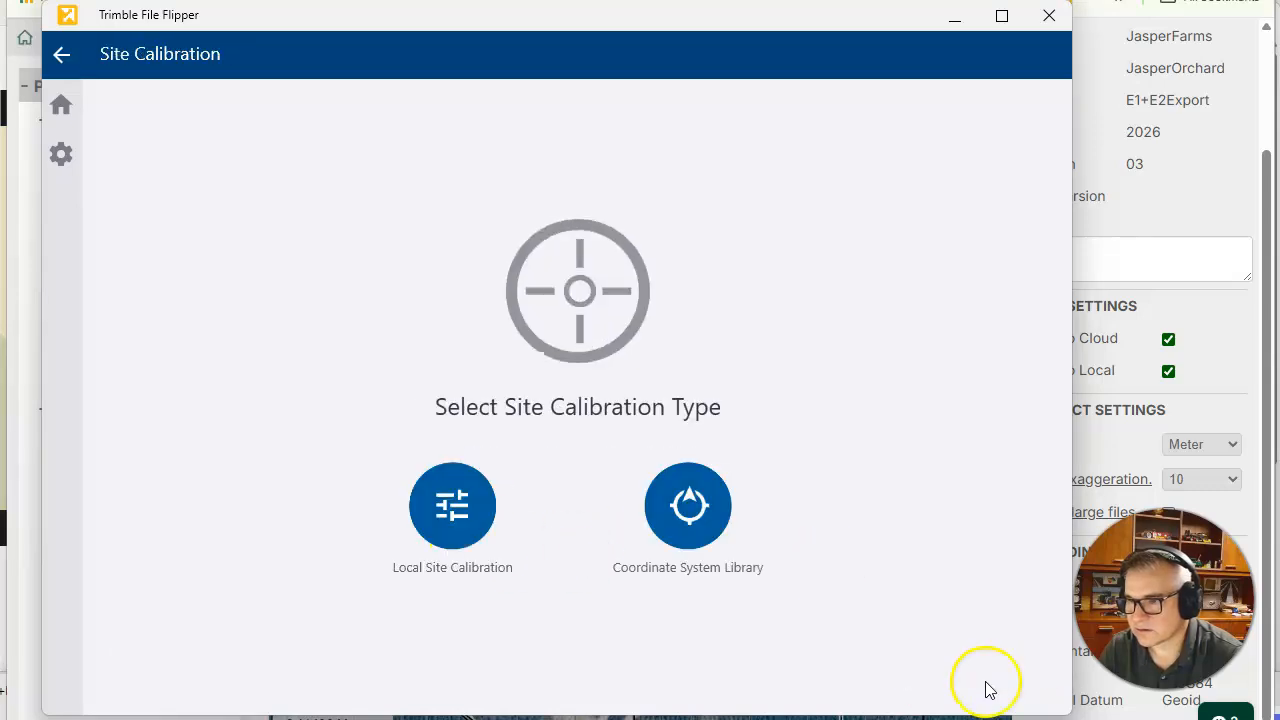
{"action": "left_click", "coordinate": [698, 525]}
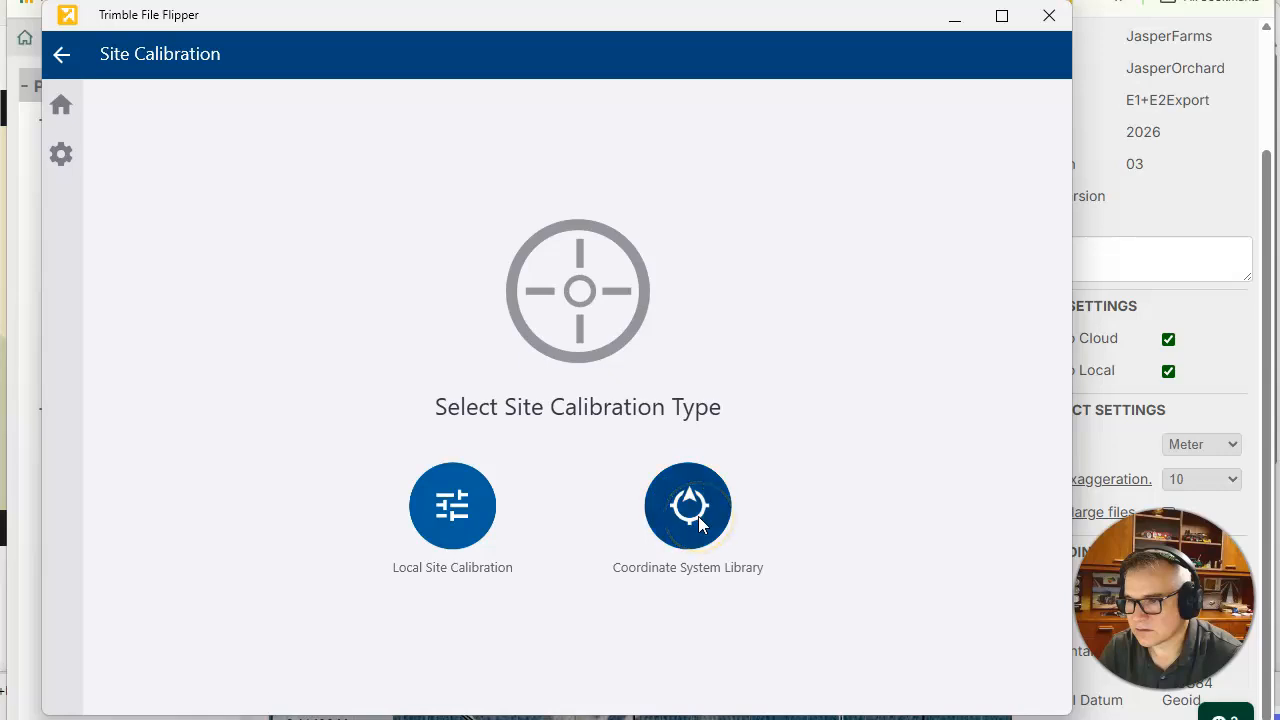
{"action": "left_click", "coordinate": [957, 670]}
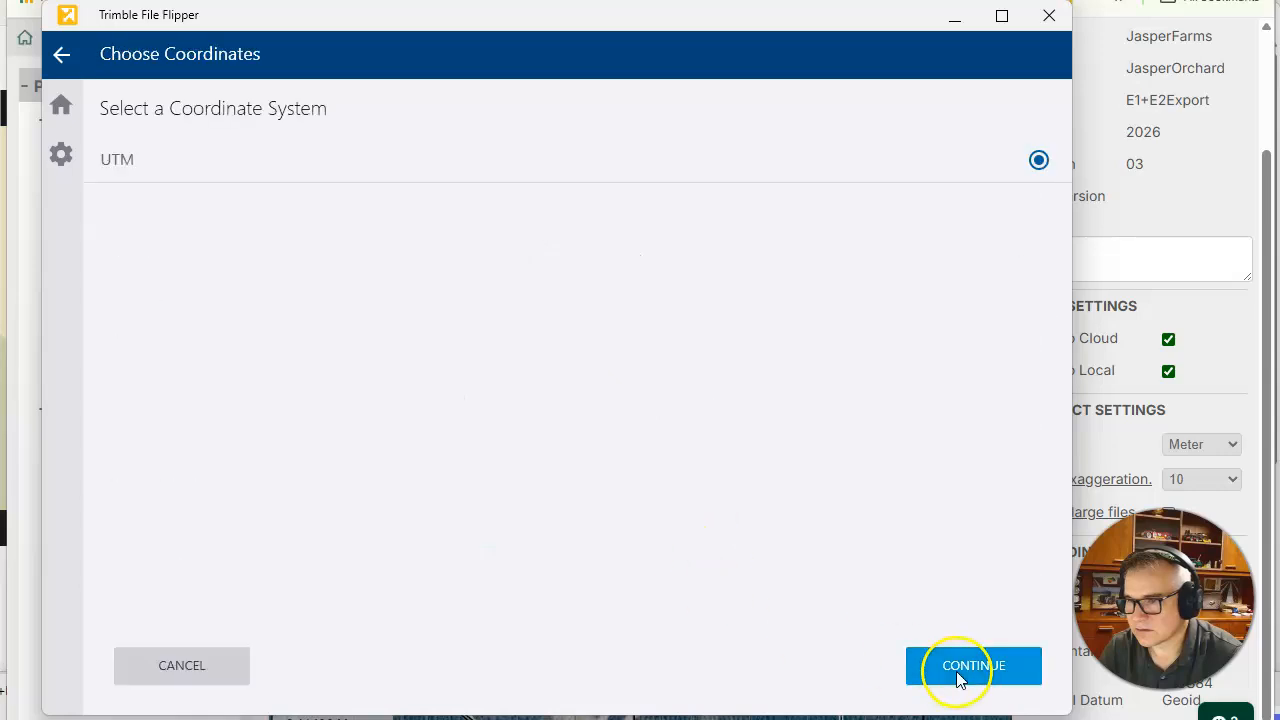
{"action": "left_click", "coordinate": [1020, 672]}
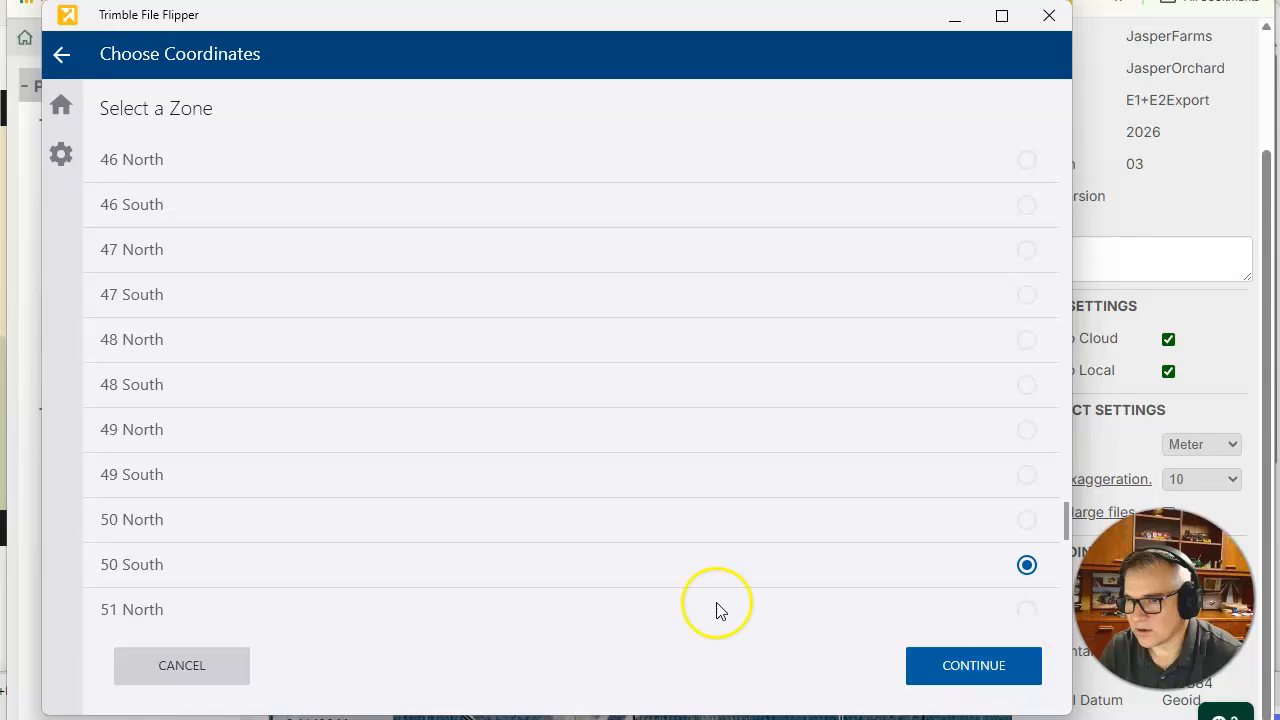
{"action": "left_click", "coordinate": [970, 670]}
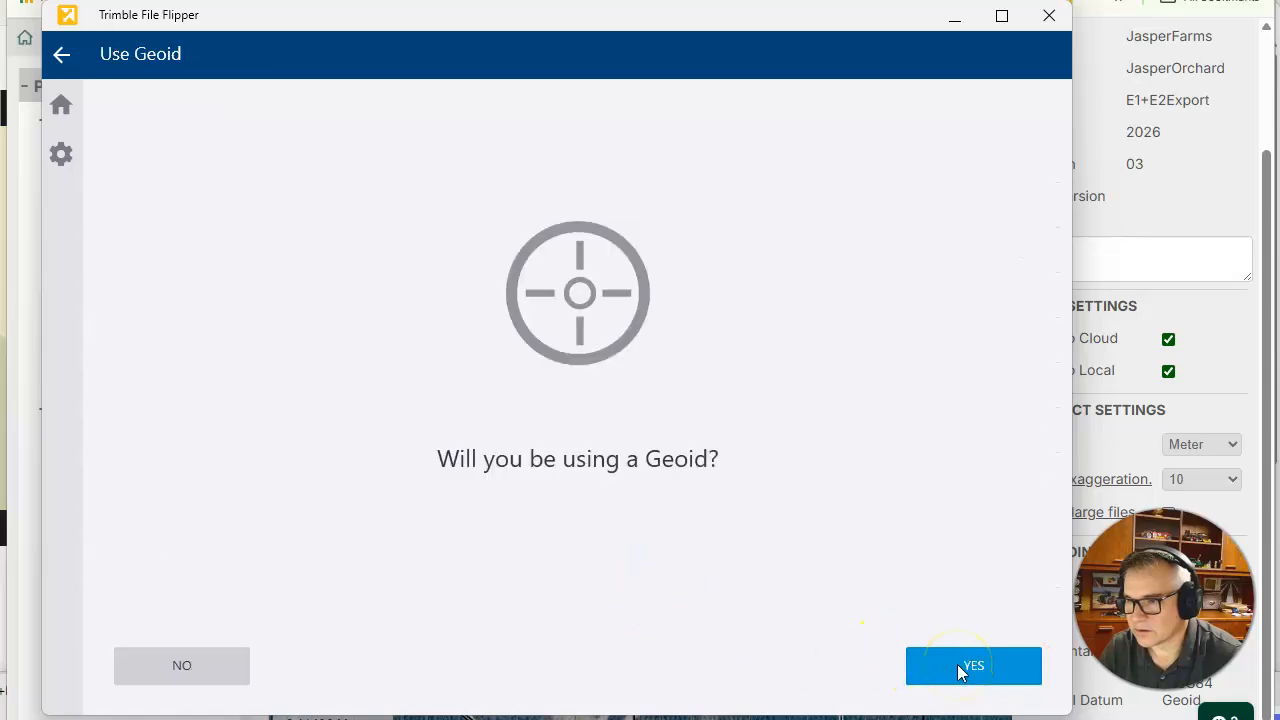
{"action": "left_click", "coordinate": [180, 665]}
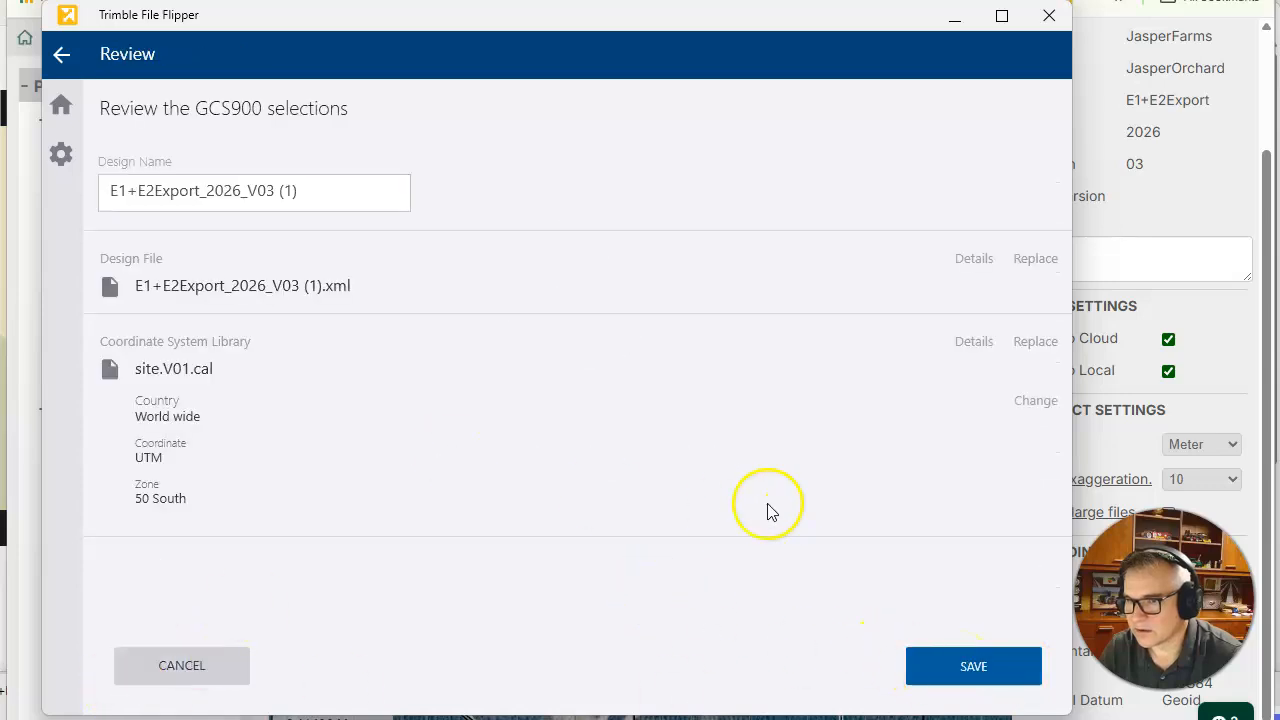
Add Existing to the design name, then save the converted design to the Downloads location and finish the conversion
{"action": "left_click", "coordinate": [306, 194]}
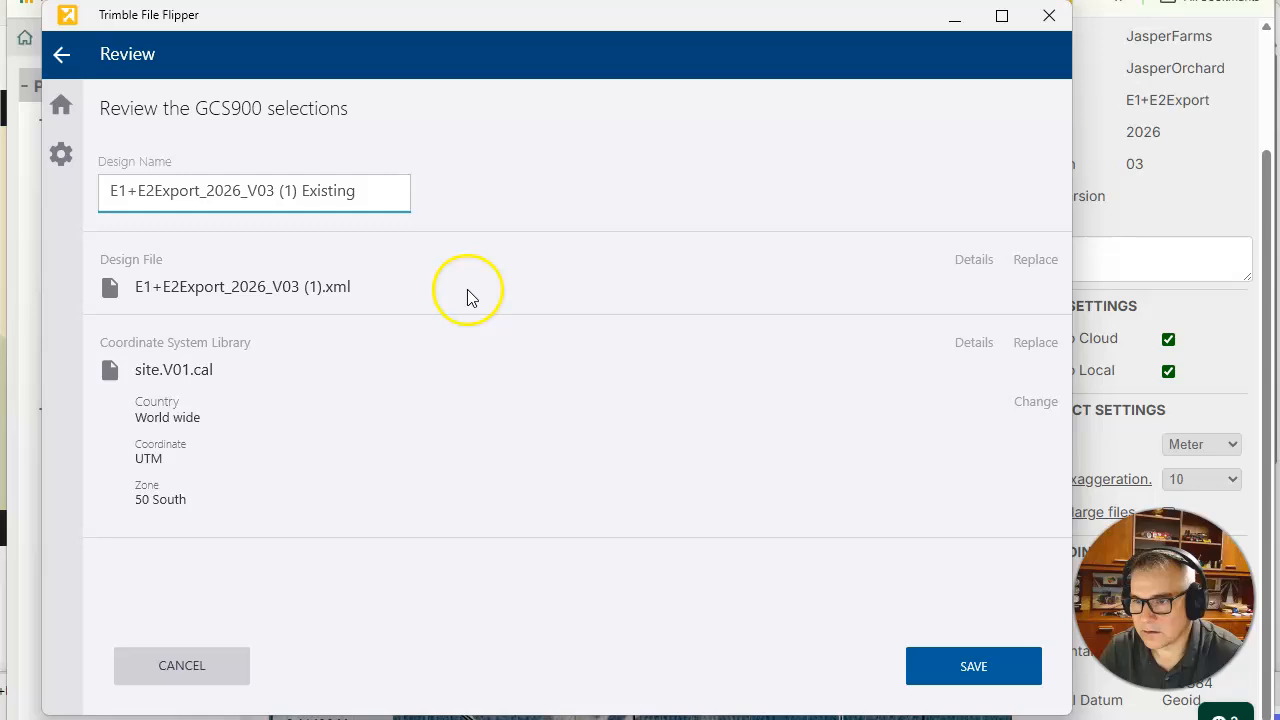
{"action": "left_click", "coordinate": [981, 669]}
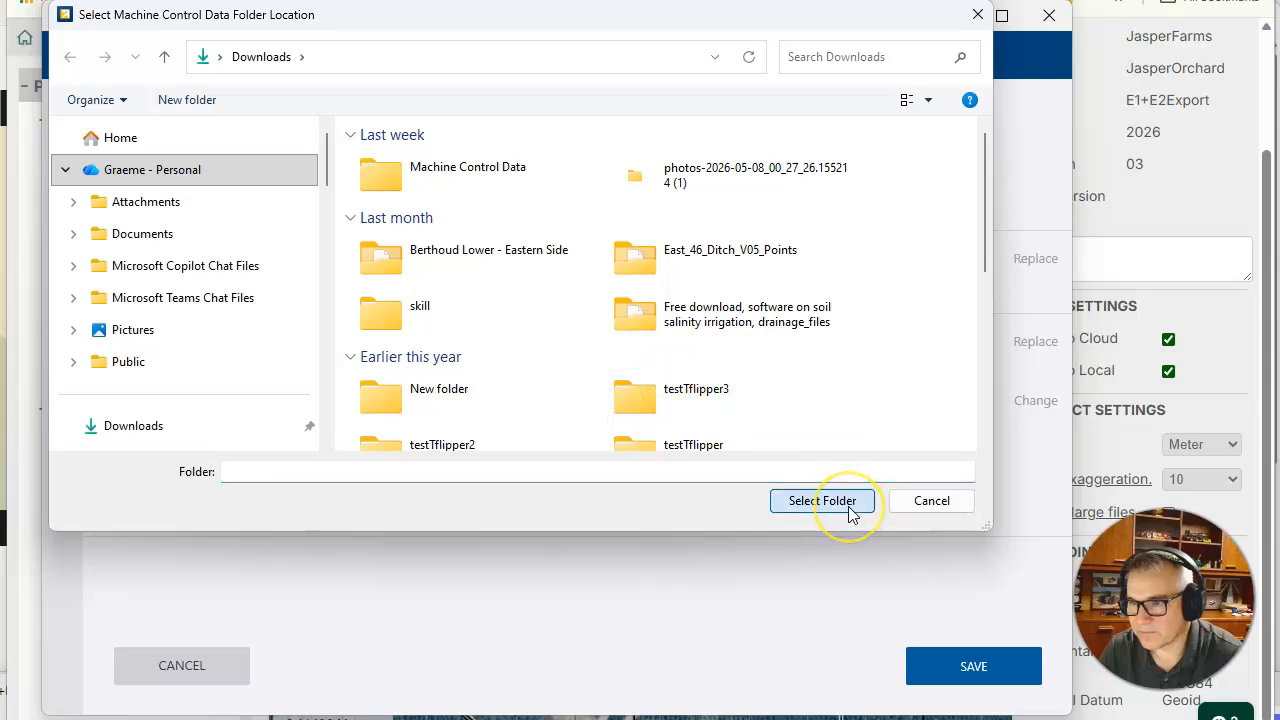
{"action": "left_click", "coordinate": [851, 513]}
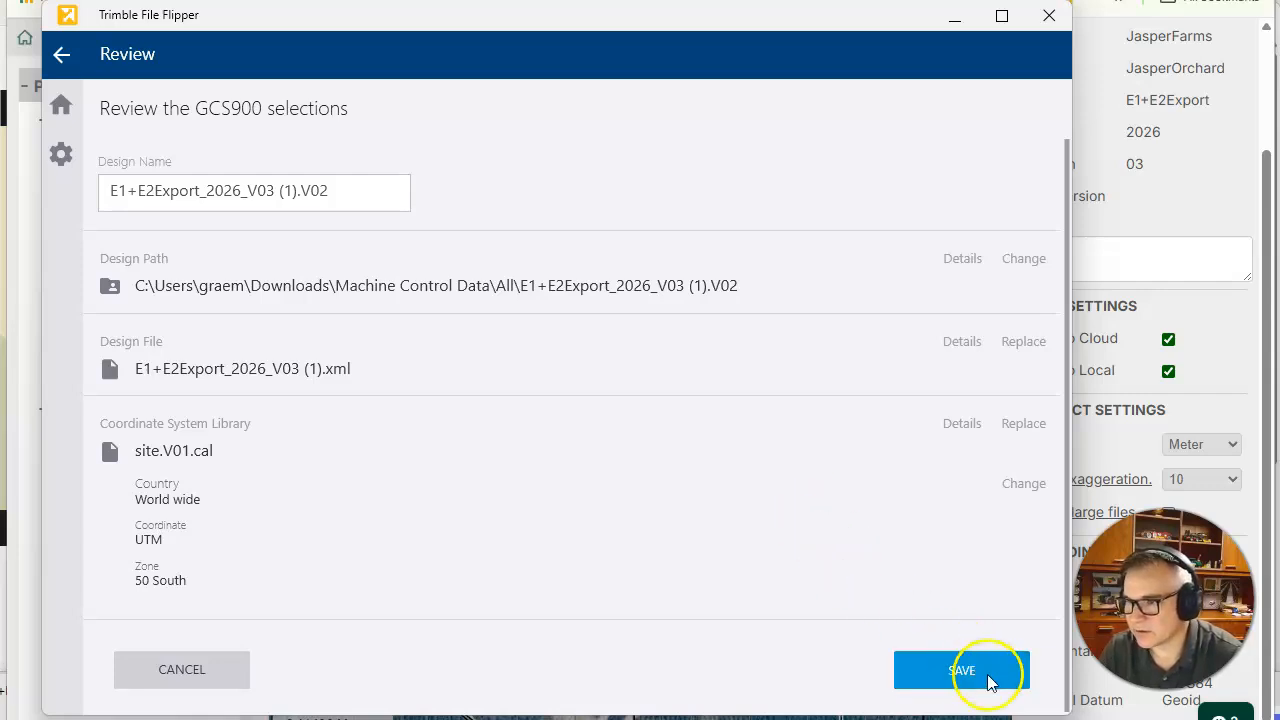
{"action": "left_click", "coordinate": [957, 673]}
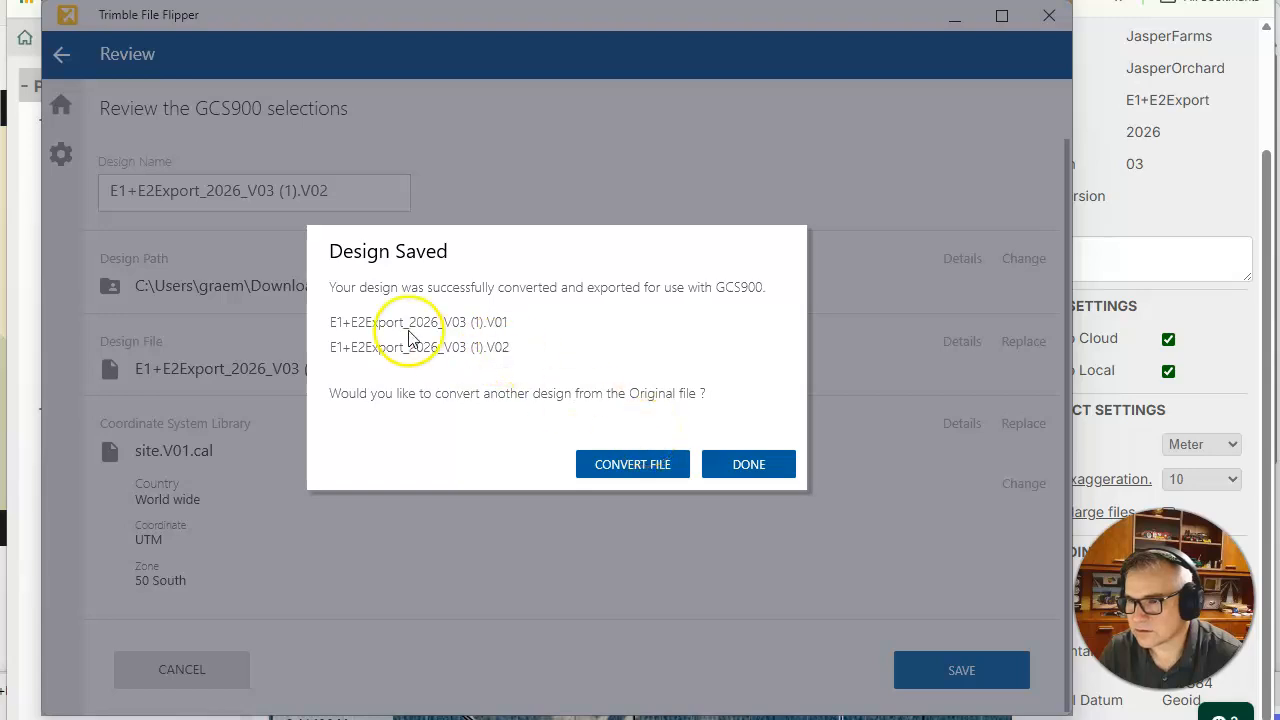
{"action": "left_click", "coordinate": [750, 466]}
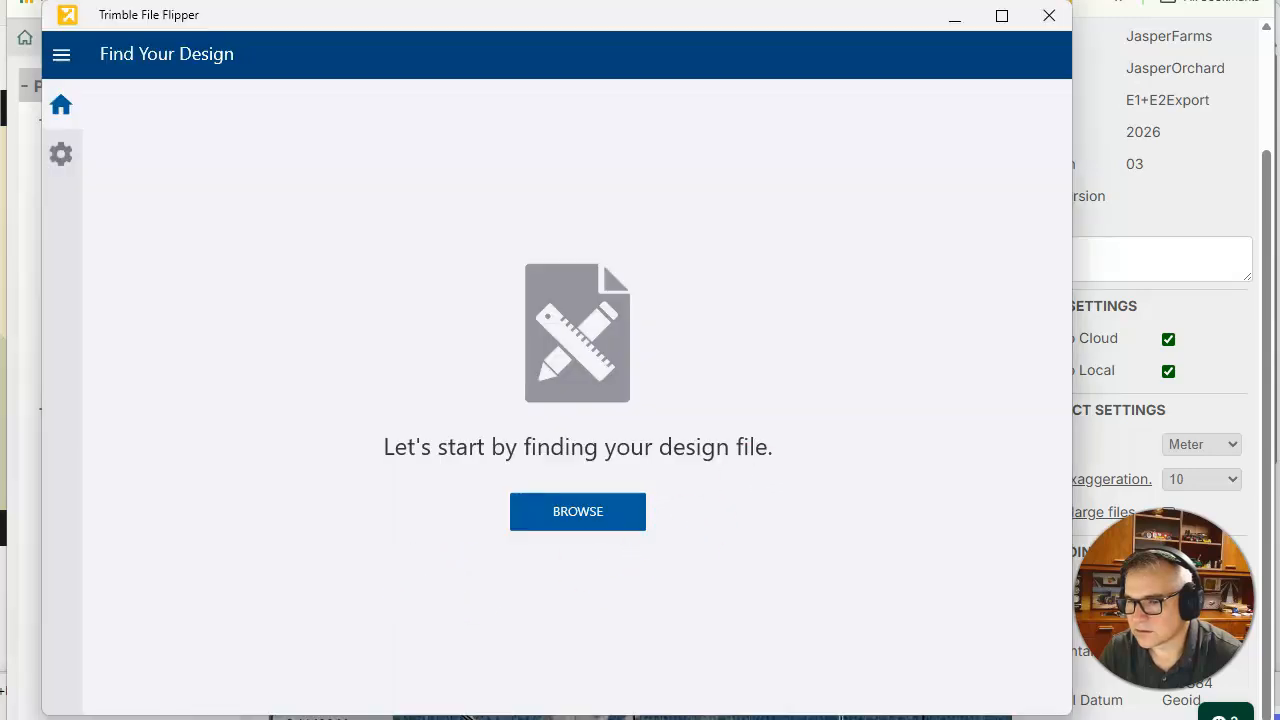
Switch to File Explorer and examine the exported design folders in the All folder of Machine Control Data
{"action": "key", "text": "alt+Tab"}
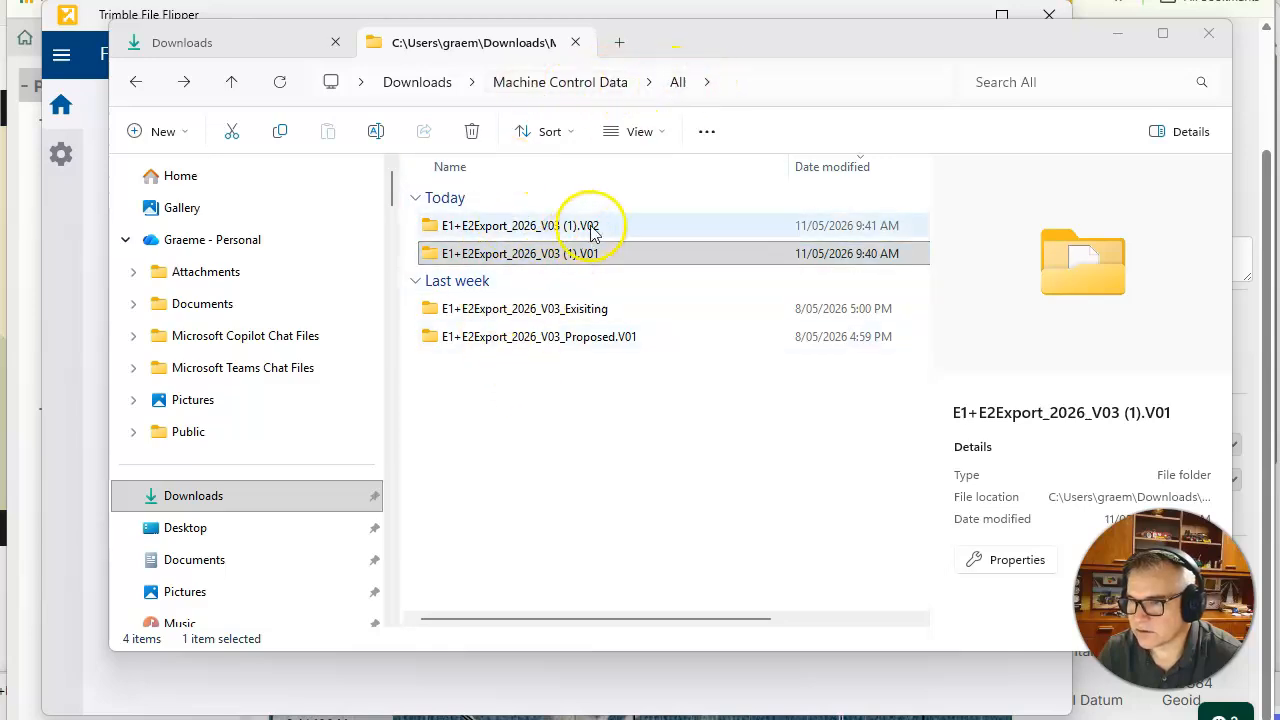
{"action": "left_click", "coordinate": [577, 257]}
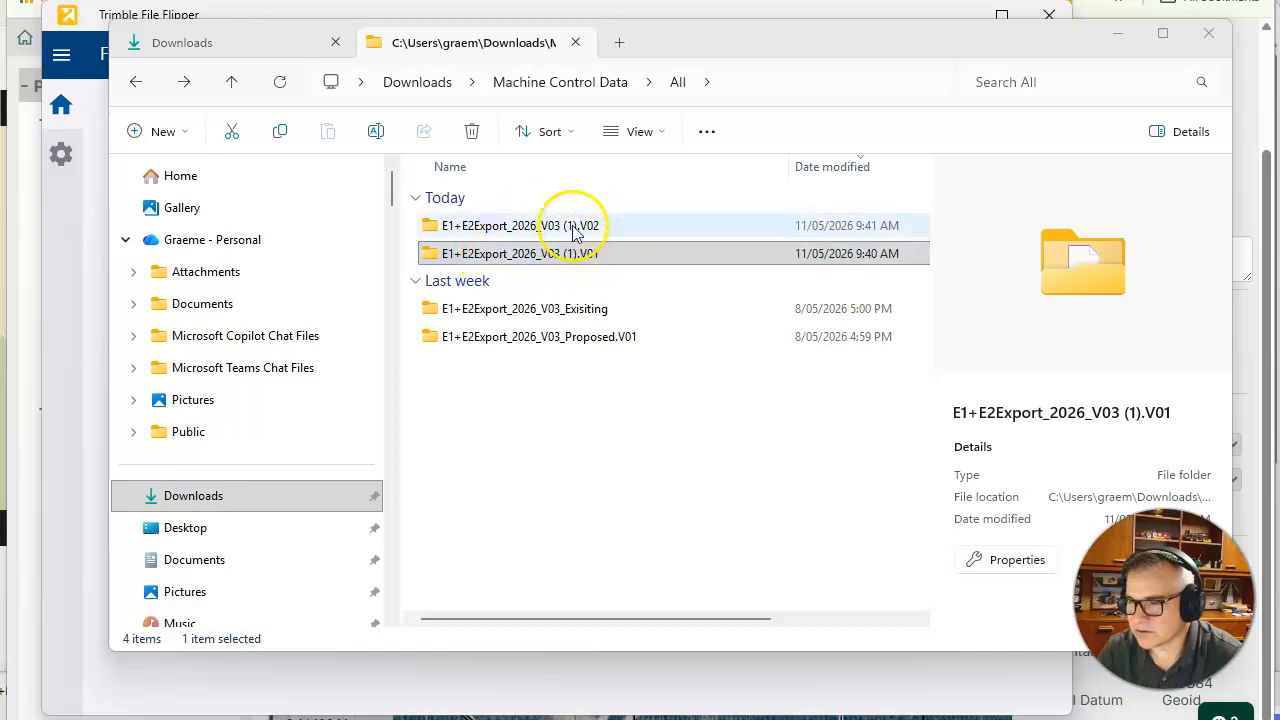
Compare the two newest export folders, then open E1+E2Export_2026_V03 (1).V01 and inspect its SVD and CAL files
{"action": "left_click", "coordinate": [560, 228]}
{"action": "left_click", "coordinate": [569, 253]}
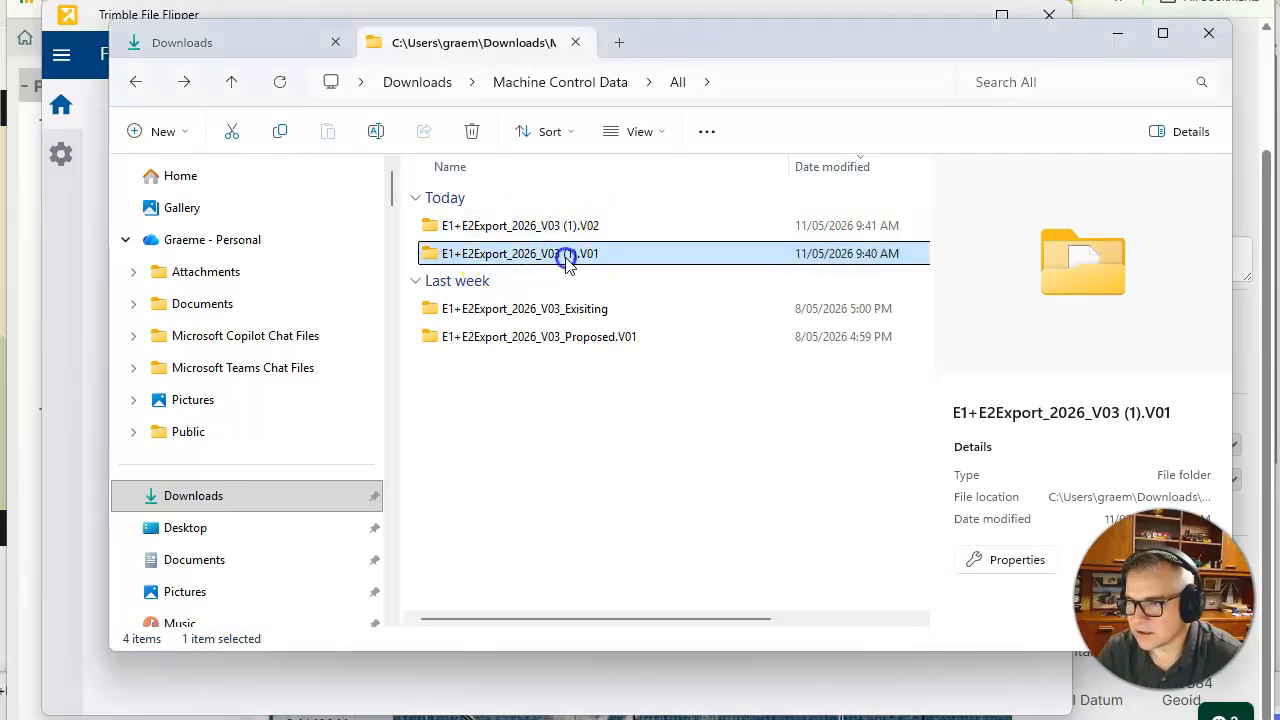
{"action": "left_click", "coordinate": [559, 228]}
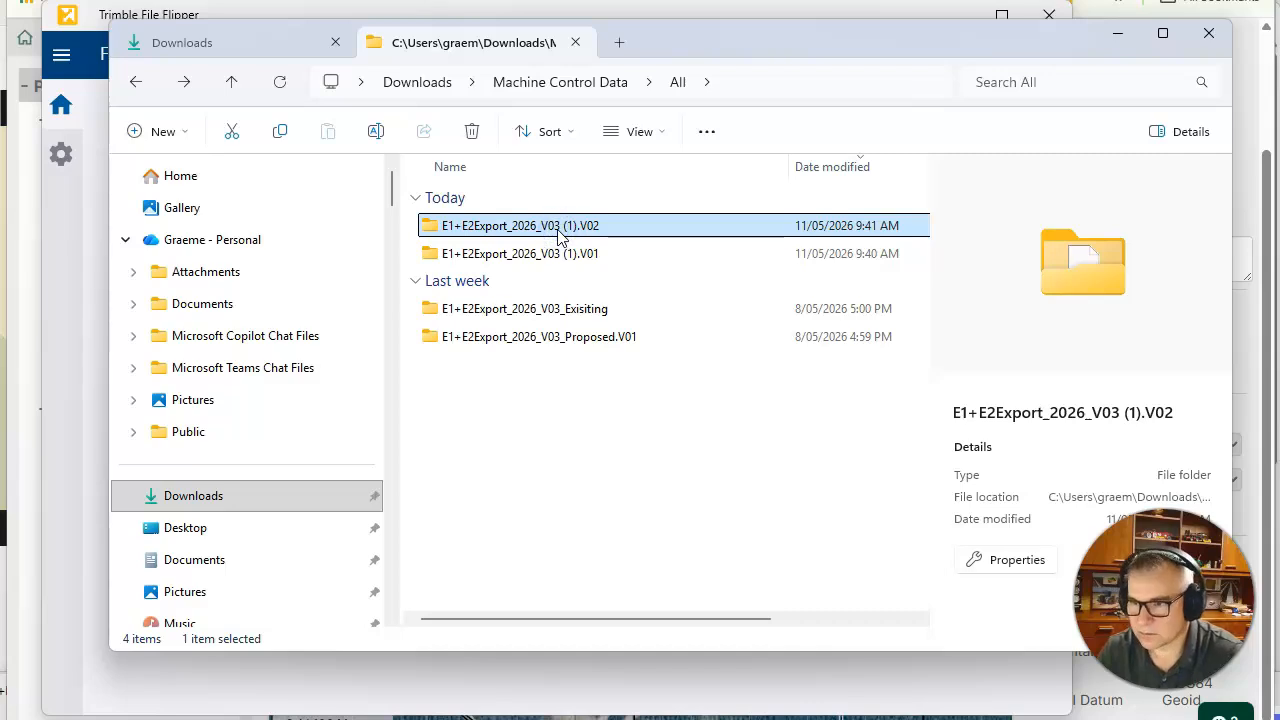
{"action": "left_click", "coordinate": [557, 253]}
{"action": "left_click", "coordinate": [562, 228]}
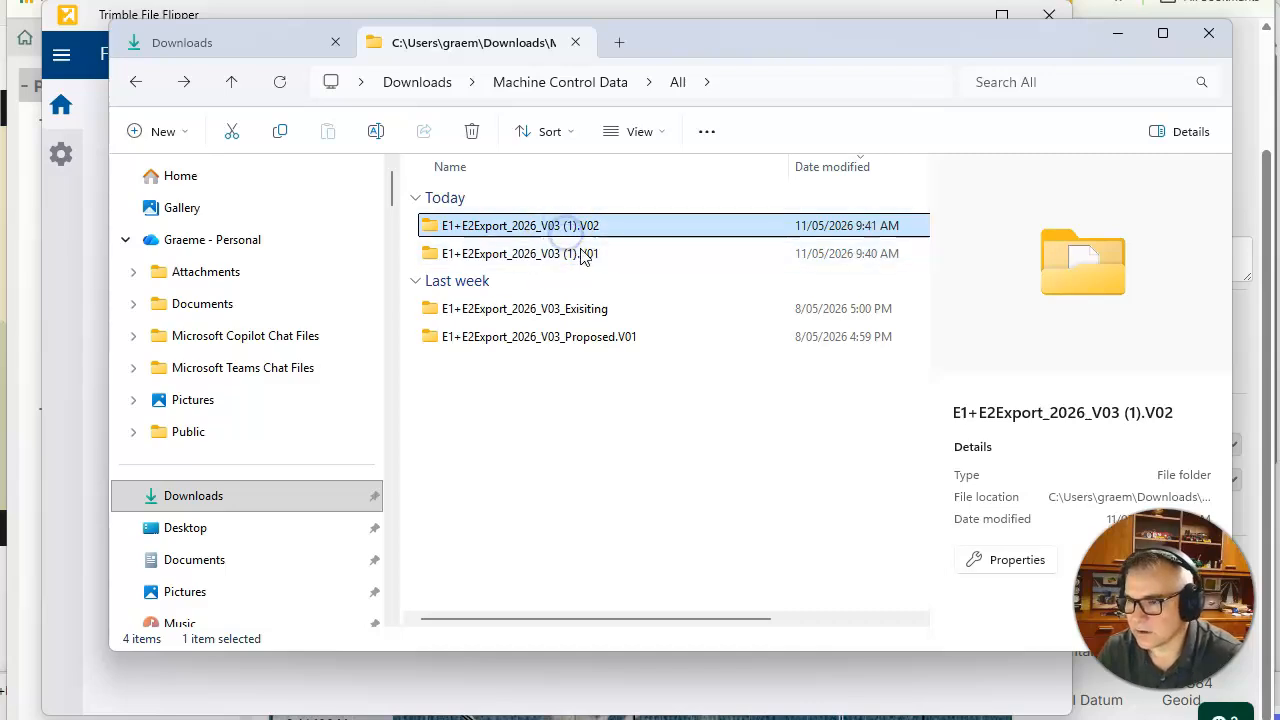
{"action": "left_click", "coordinate": [591, 255]}
{"action": "double_click", "coordinate": [591, 255]}
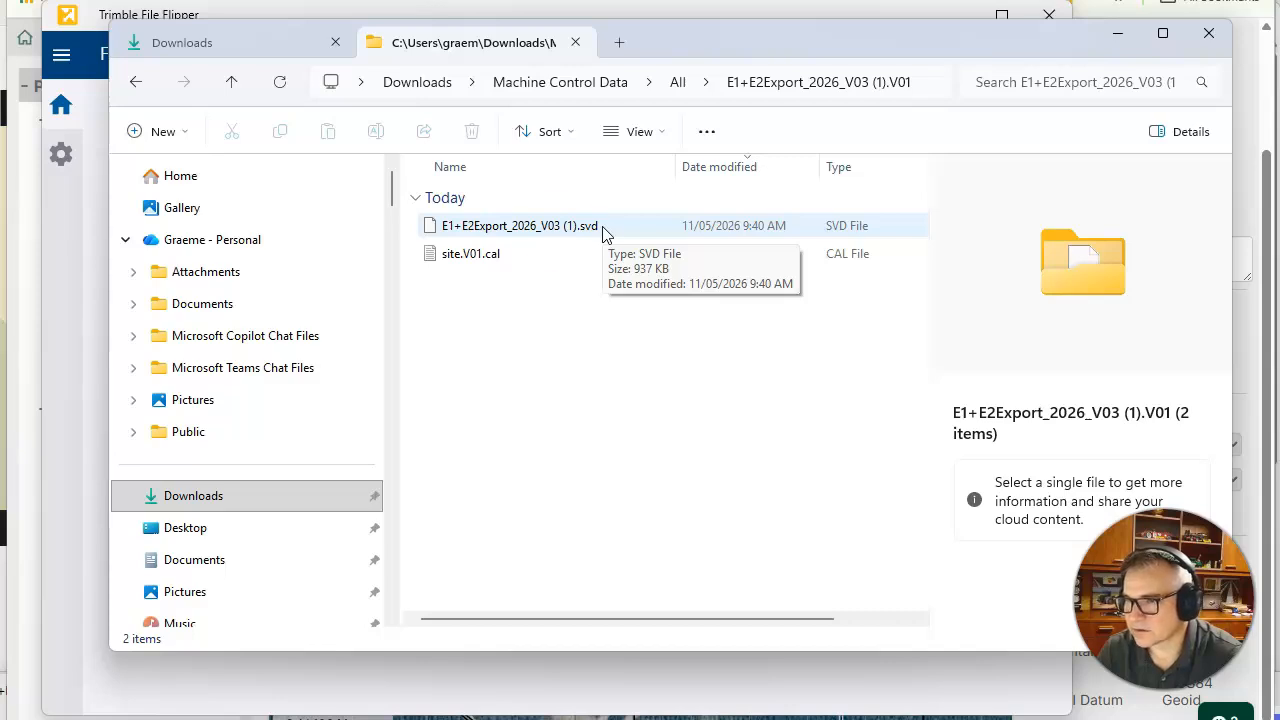
{"action": "left_click", "coordinate": [545, 228]}
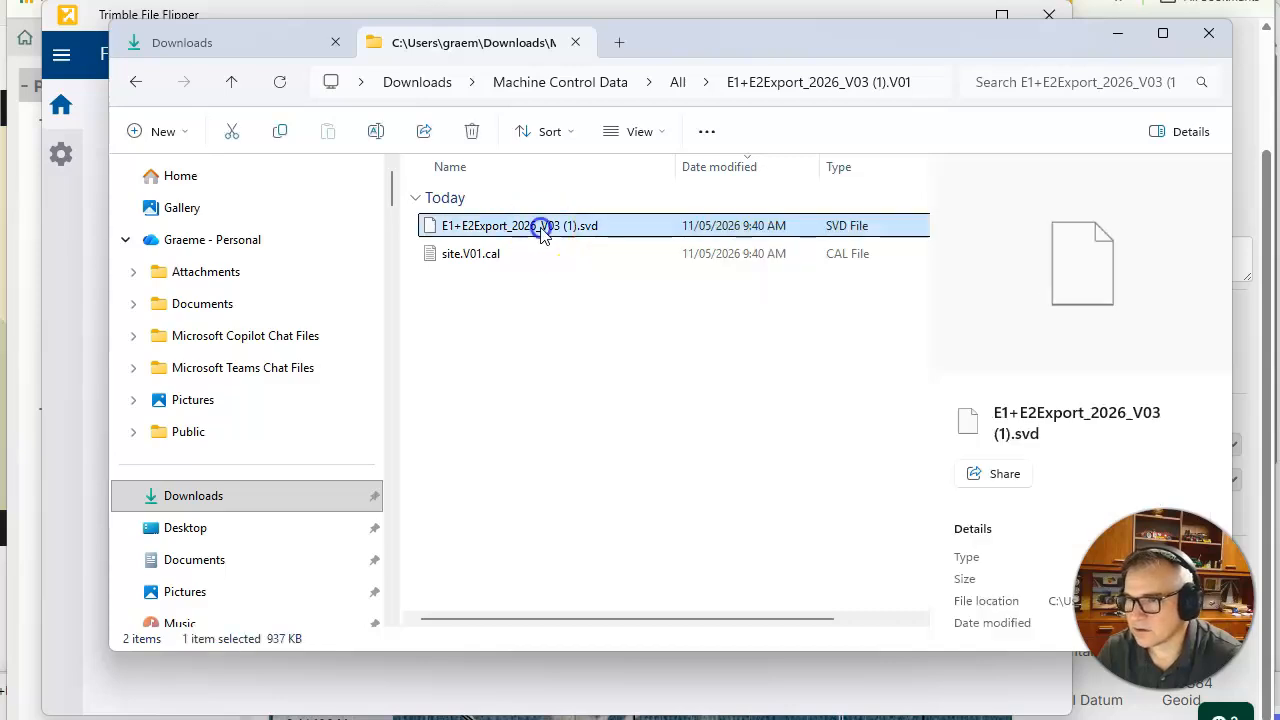
{"action": "left_click", "coordinate": [491, 258]}
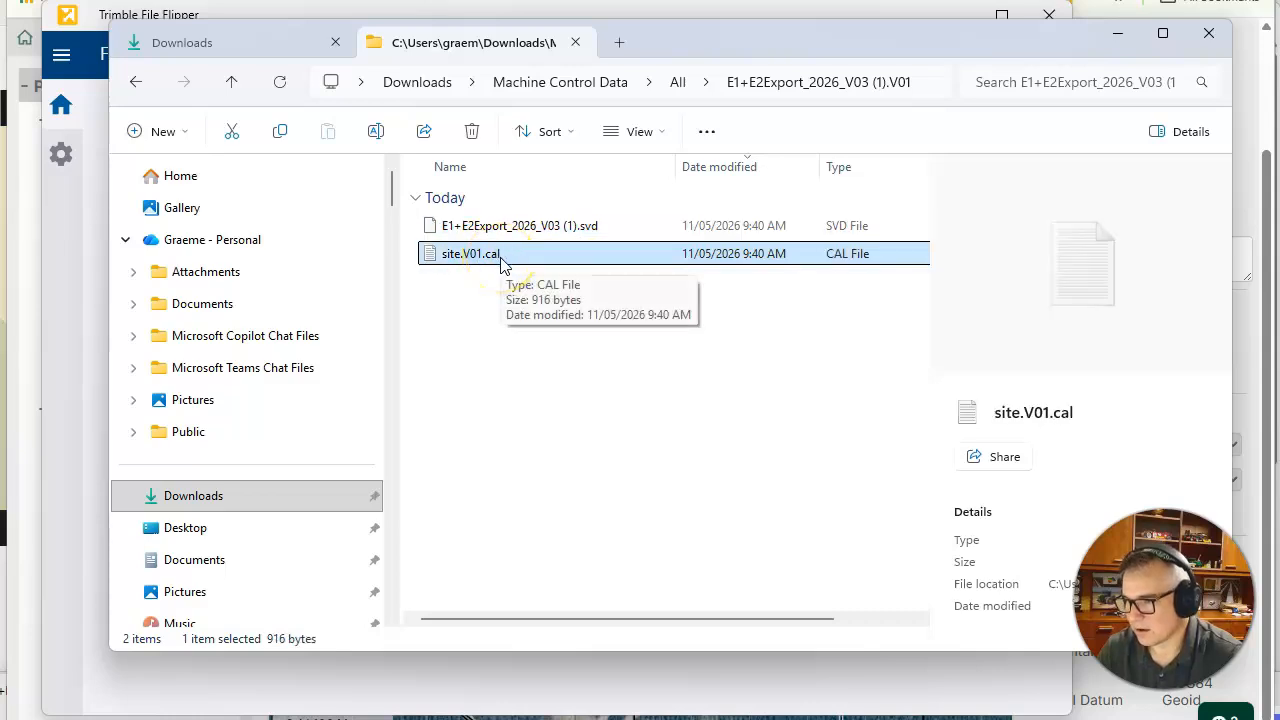
Open site.V01.cal in Notepad, examine its calibration parameters and coordinate system line, then close the file
{"action": "double_click", "coordinate": [501, 257]}
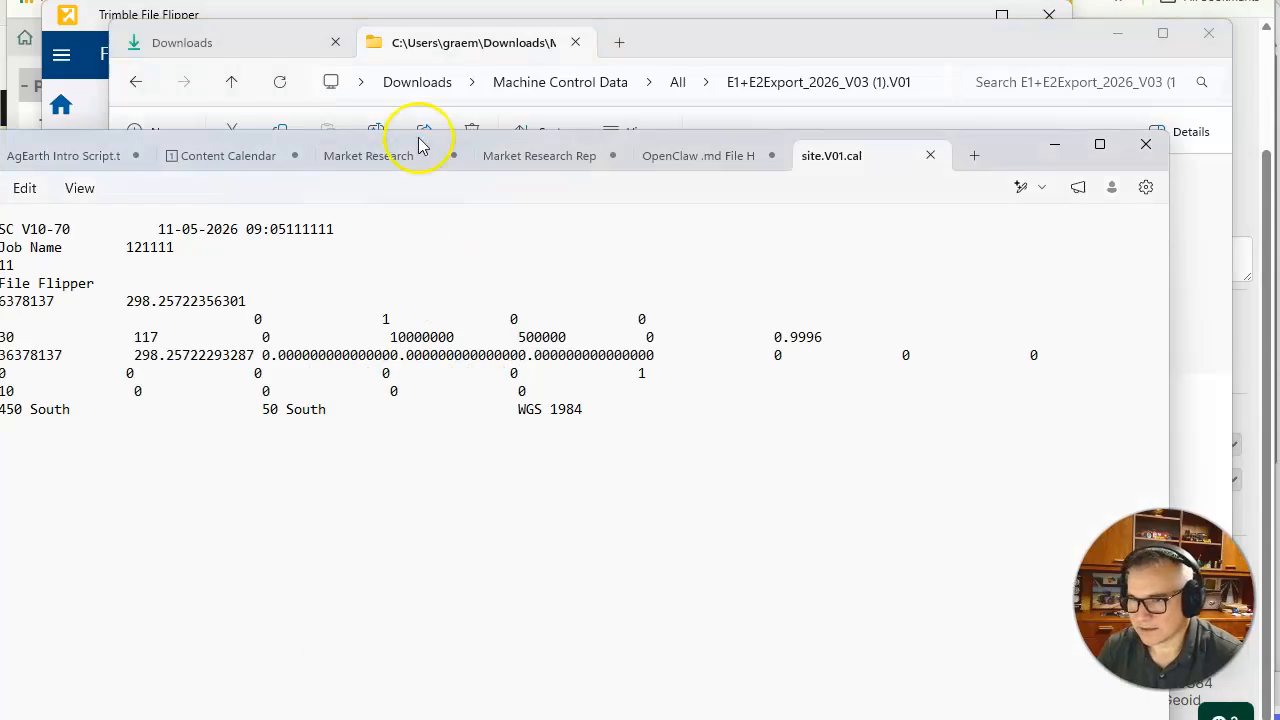
{"action": "left_click_drag", "start_coordinate": [1029, 157], "coordinate": [1114, 57]}
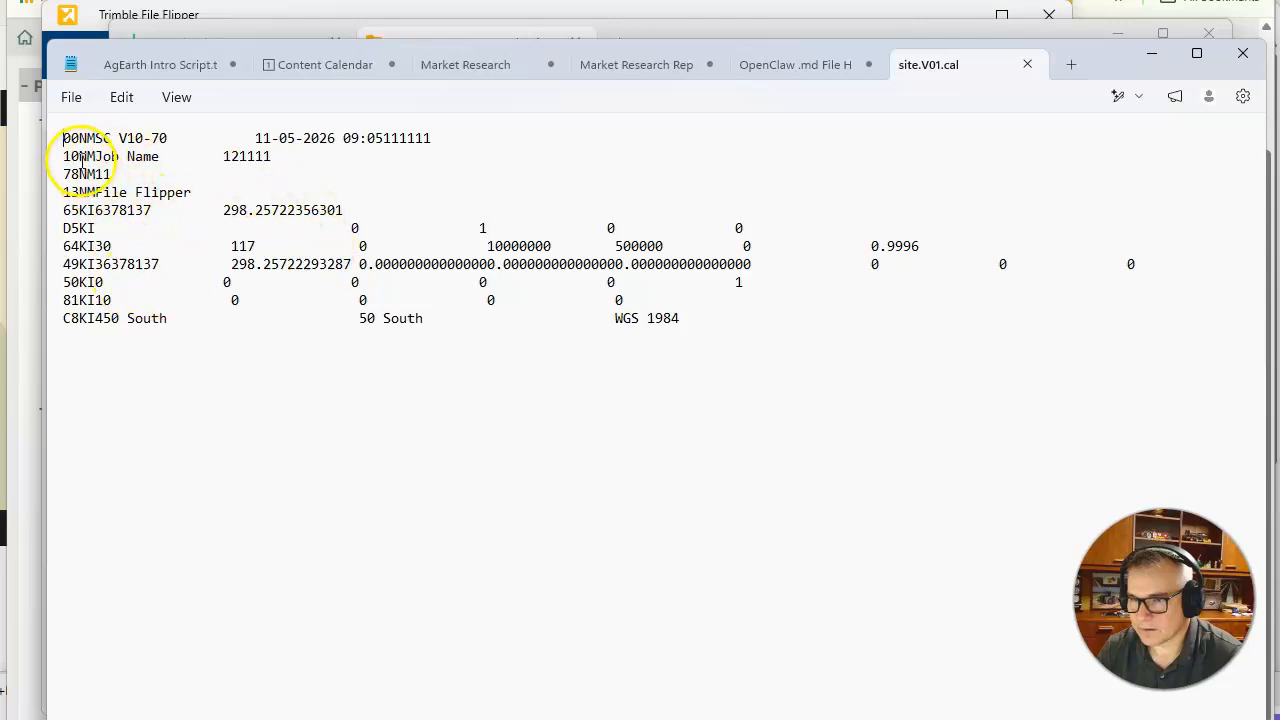
{"action": "left_click_drag", "start_coordinate": [79, 140], "coordinate": [717, 320]}
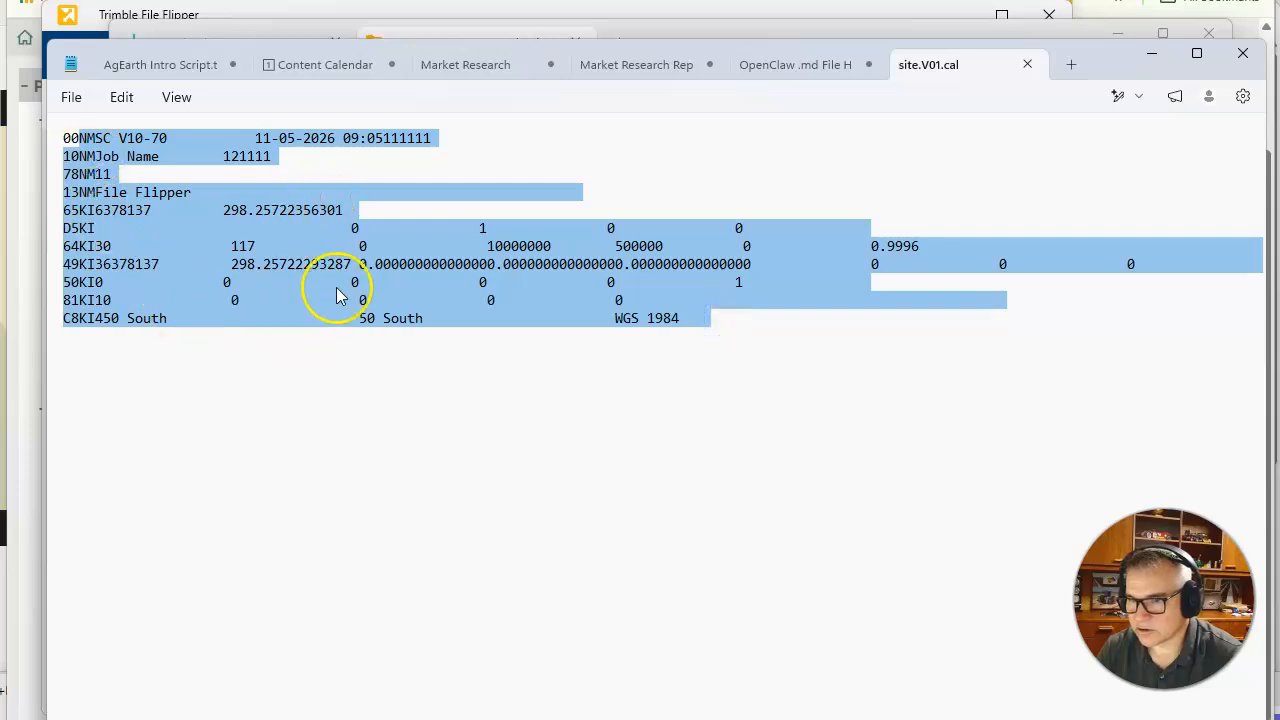
{"action": "left_click", "coordinate": [96, 245]}
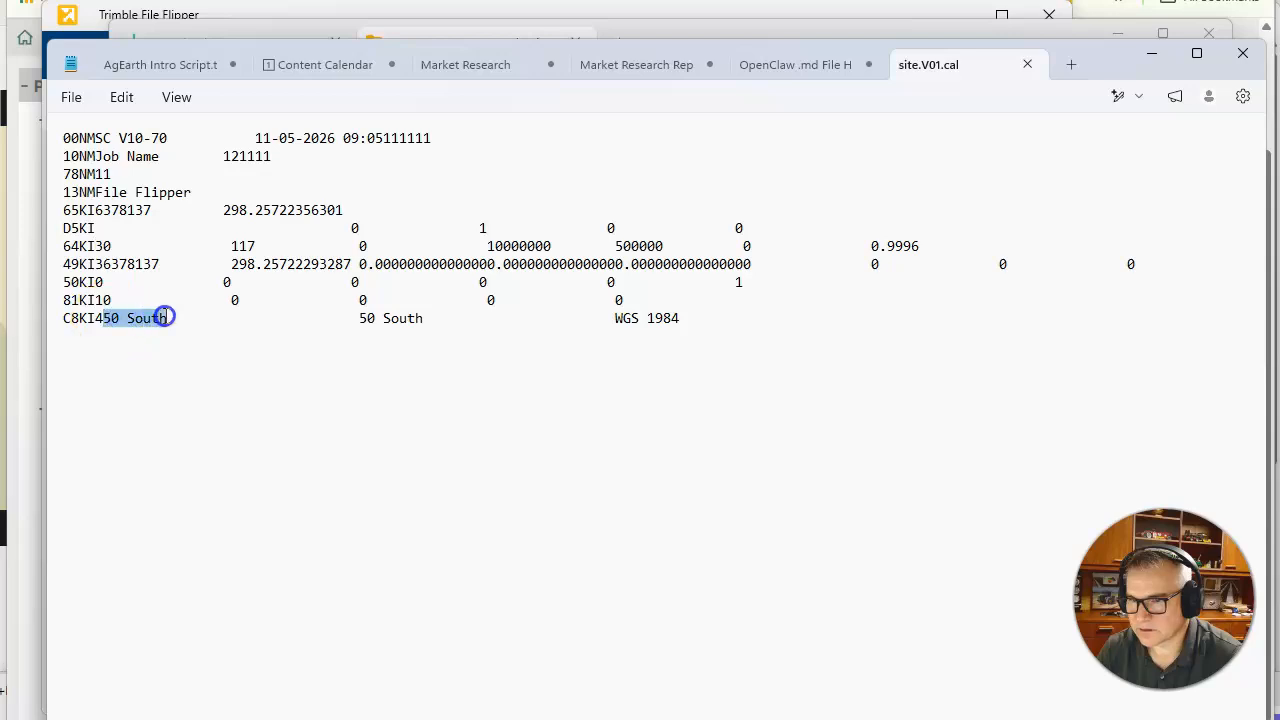
{"action": "left_click_drag", "start_coordinate": [359, 318], "coordinate": [446, 322]}
{"action": "left_click_drag", "start_coordinate": [615, 318], "coordinate": [713, 317]}
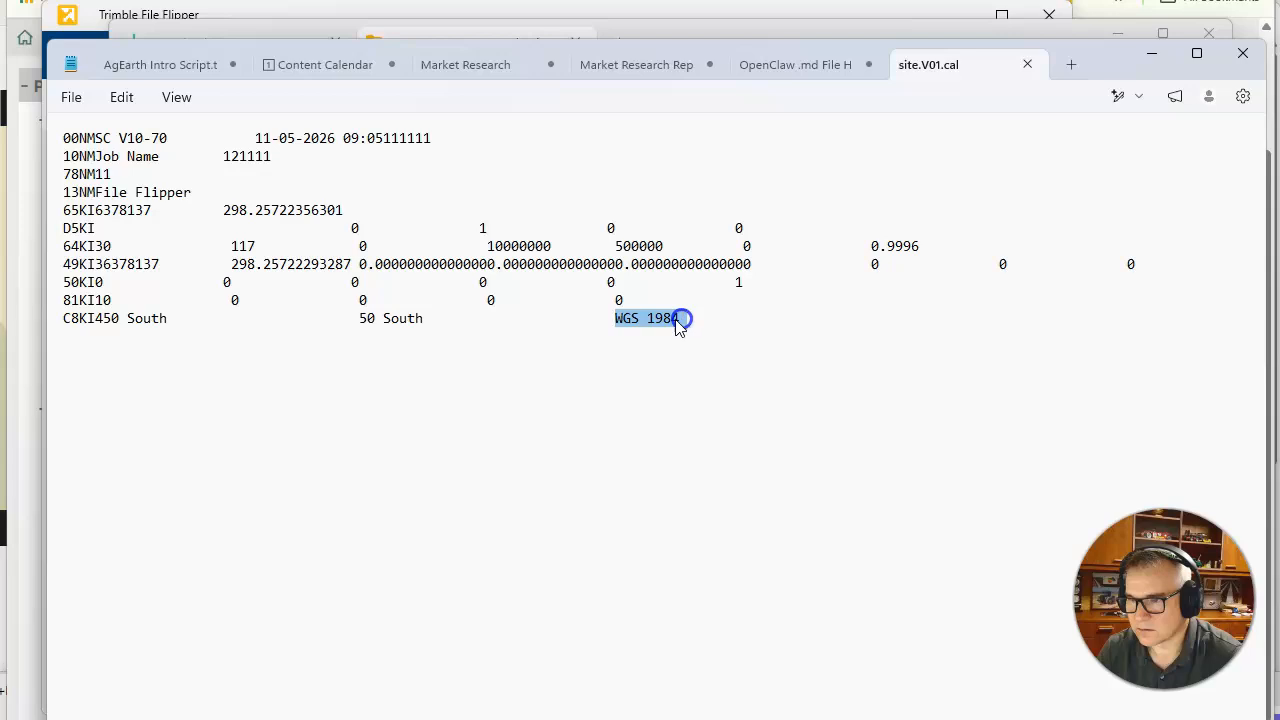
{"action": "left_click_drag", "start_coordinate": [71, 318], "coordinate": [624, 312]}
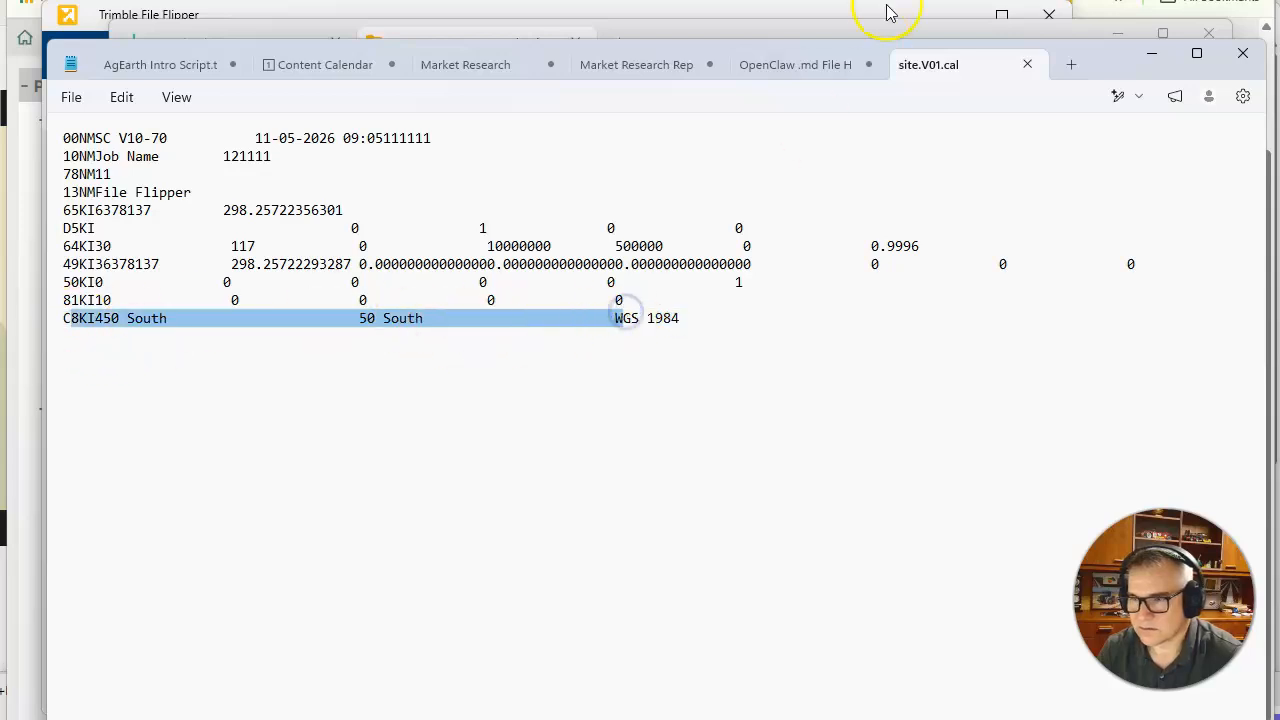
{"action": "left_click_drag", "start_coordinate": [1110, 65], "coordinate": [1083, 263]}
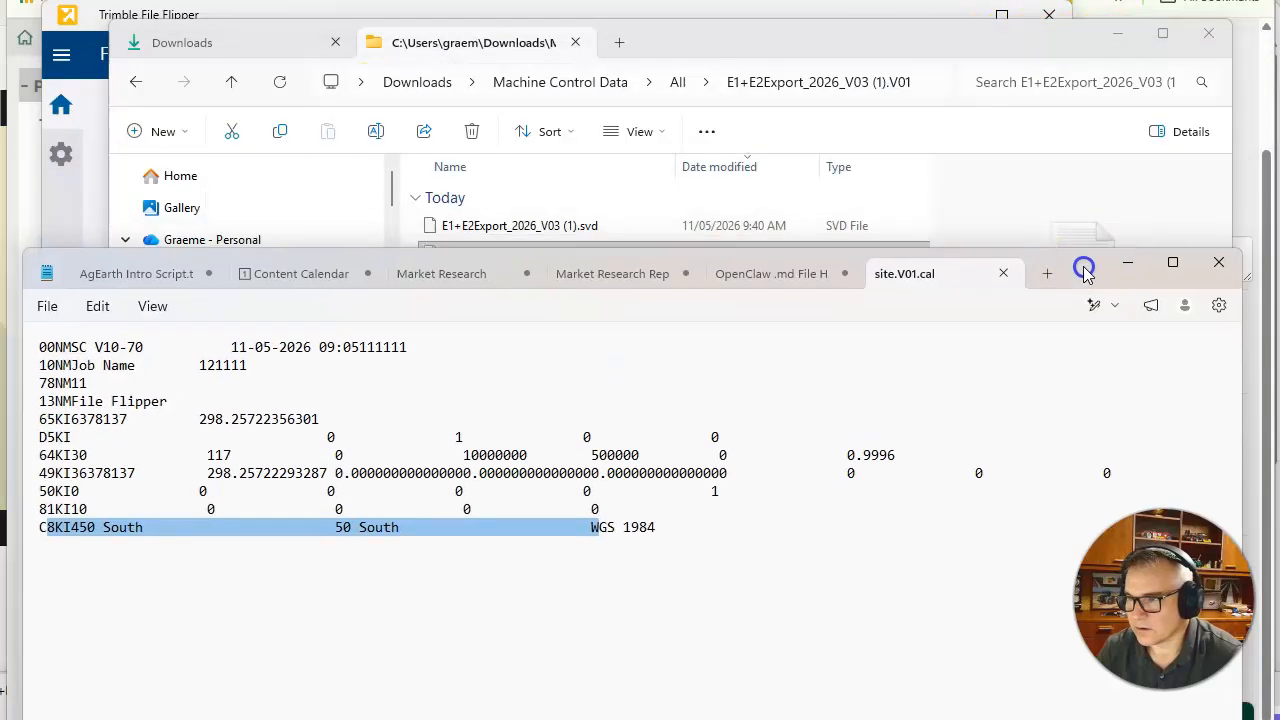
{"action": "left_click", "coordinate": [1004, 273]}
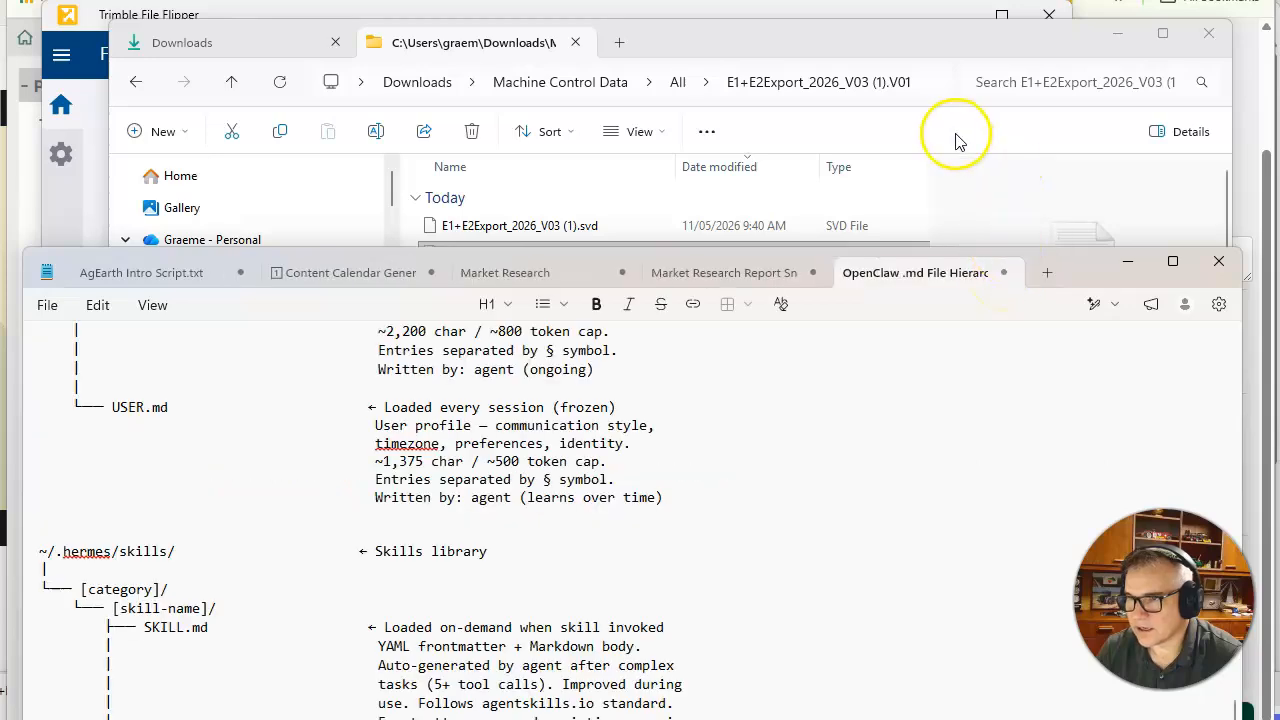
Switch to Trimble File Flipper and start converting a surface from E1+E2Export_2026_V03 (1).xml for GCS900 with GPS
{"action": "left_click", "coordinate": [80, 200]}
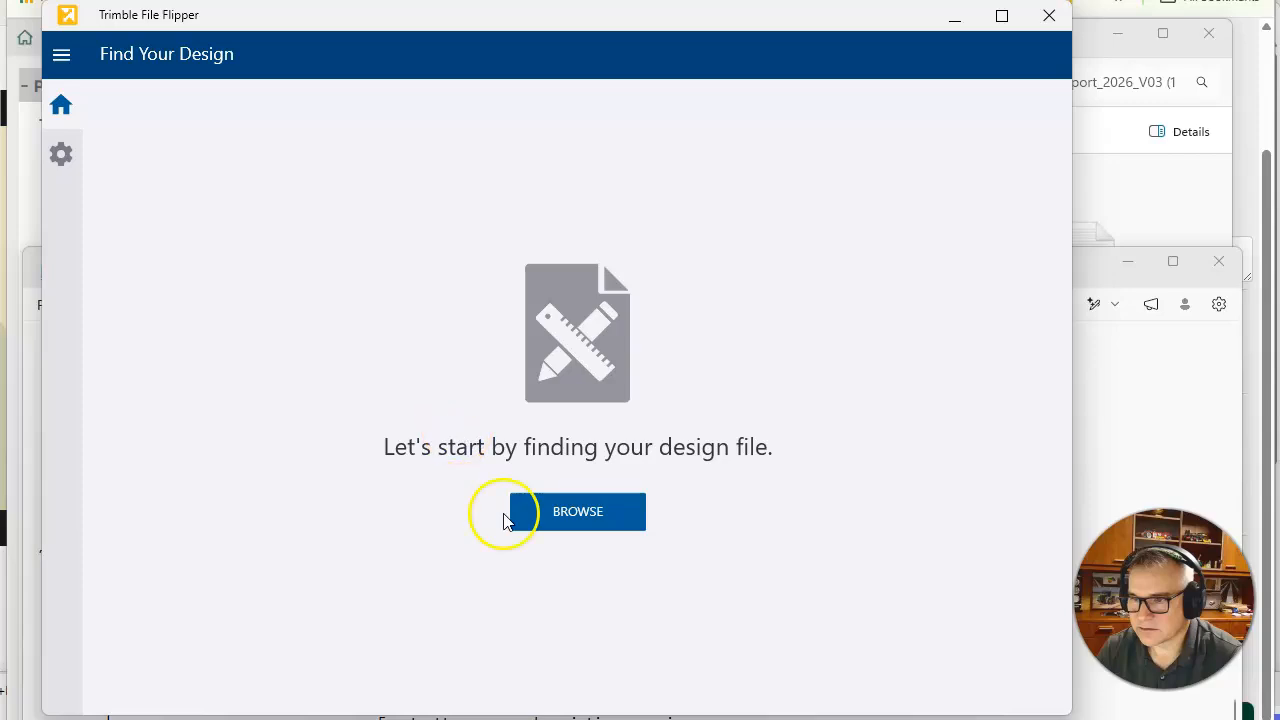
{"action": "left_click", "coordinate": [577, 512]}
{"action": "double_click", "coordinate": [390, 170]}
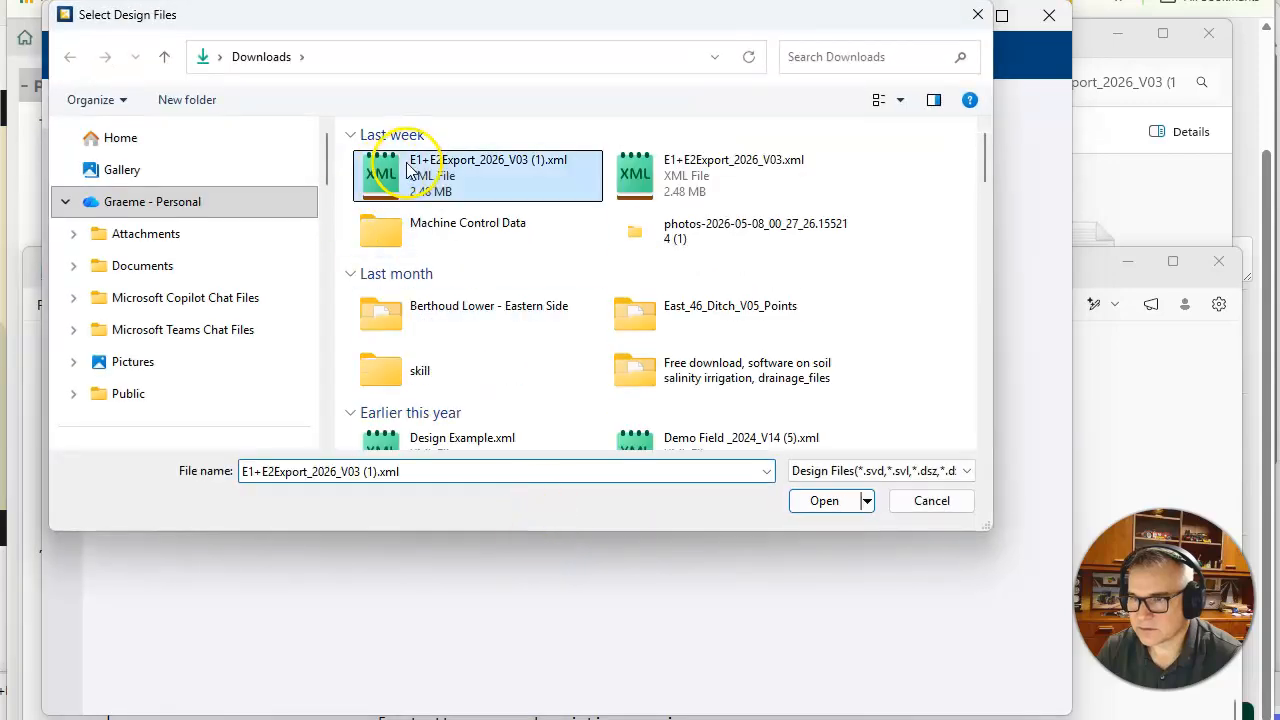
{"action": "left_click", "coordinate": [984, 672]}
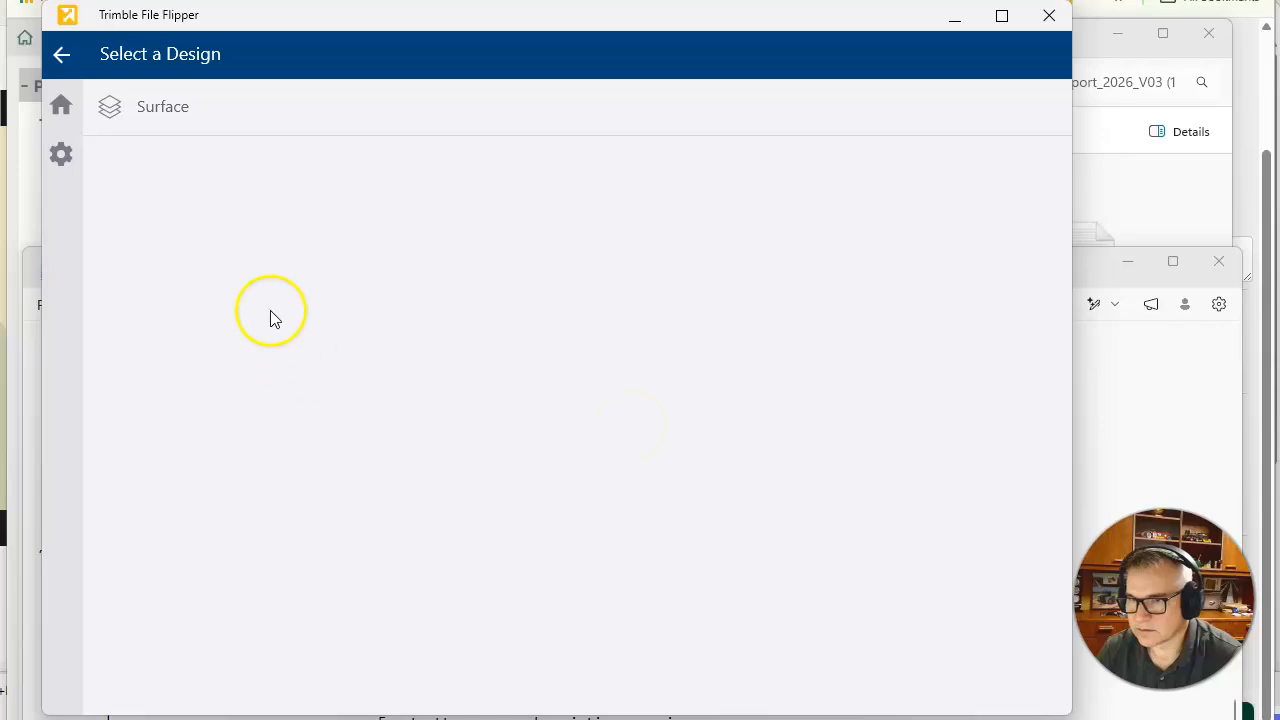
{"action": "left_click", "coordinate": [226, 112]}
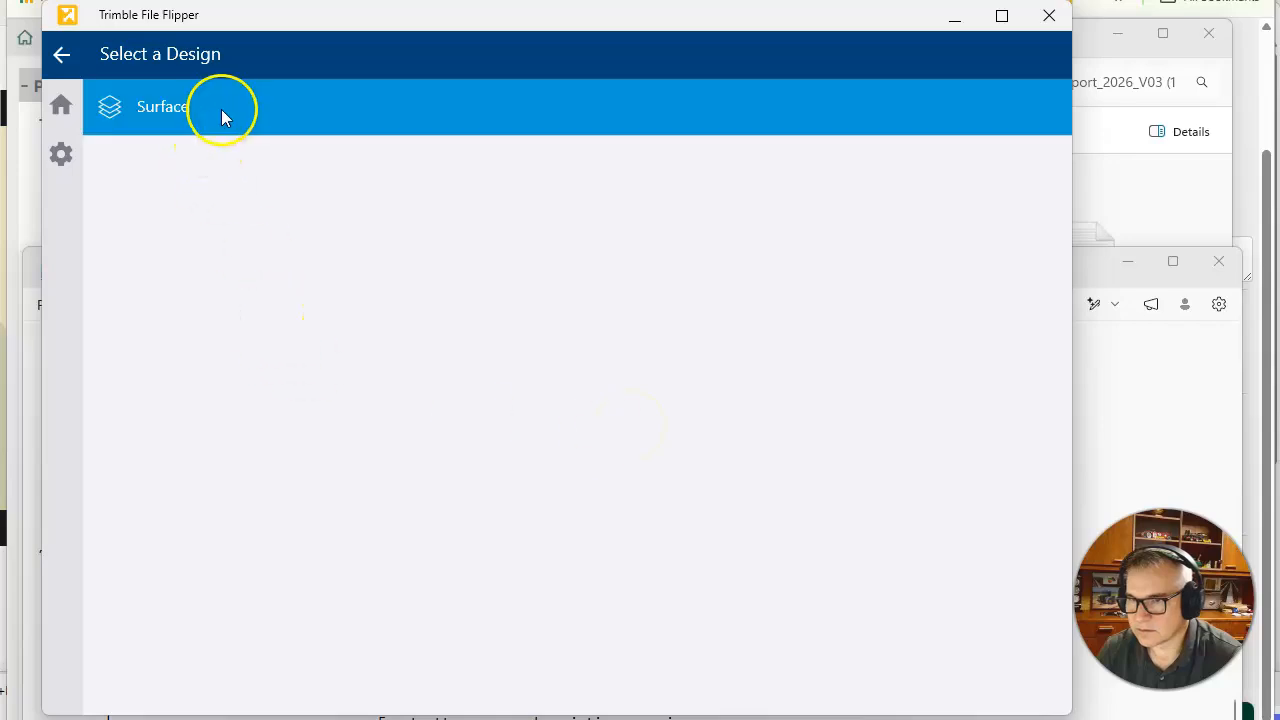
{"action": "left_click", "coordinate": [206, 188]}
{"action": "left_click", "coordinate": [961, 684]}
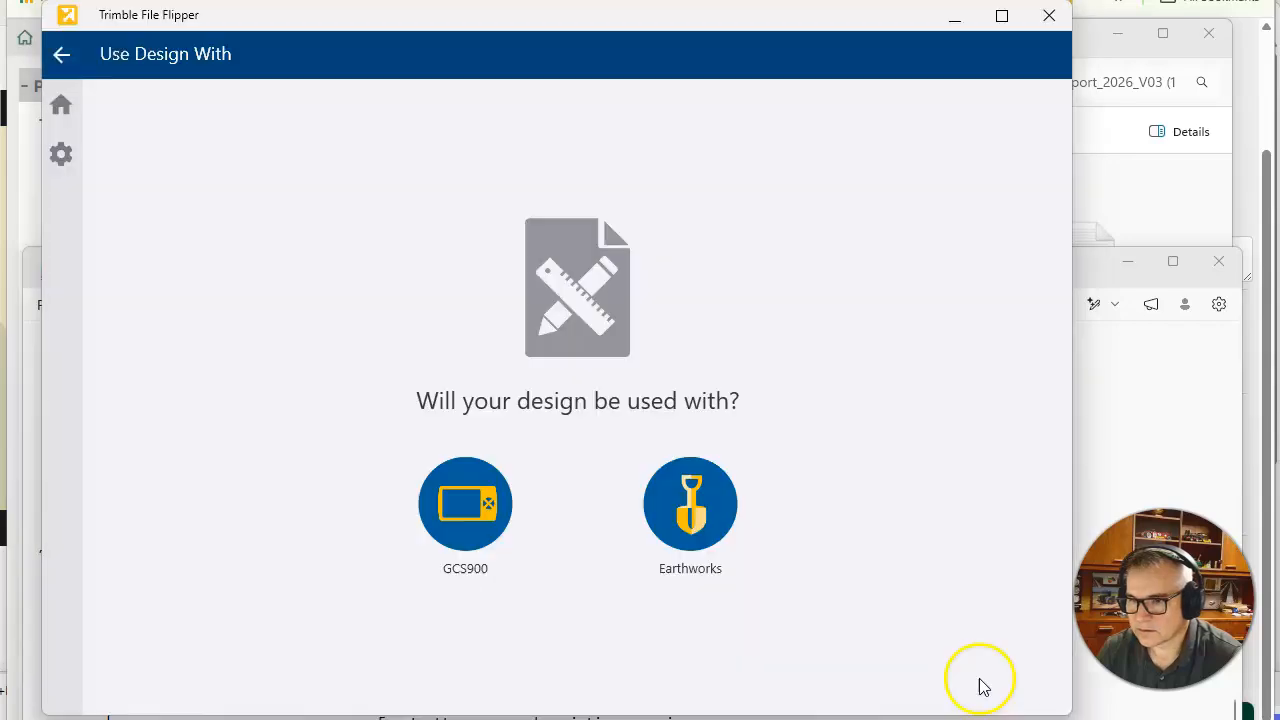
{"action": "left_click", "coordinate": [500, 530]}
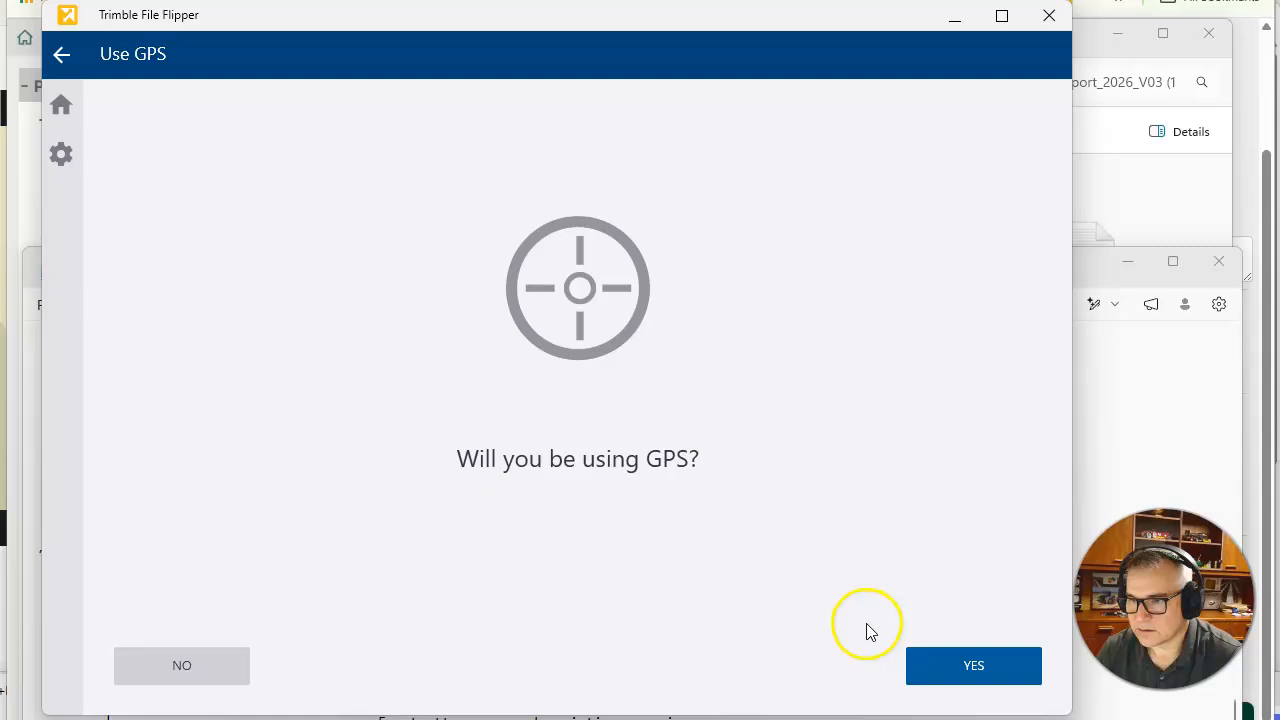
{"action": "left_click", "coordinate": [943, 672]}
Examine which file types a Local Site Calibration accepts, then cancel without choosing a calibration file
{"action": "left_click", "coordinate": [456, 495]}
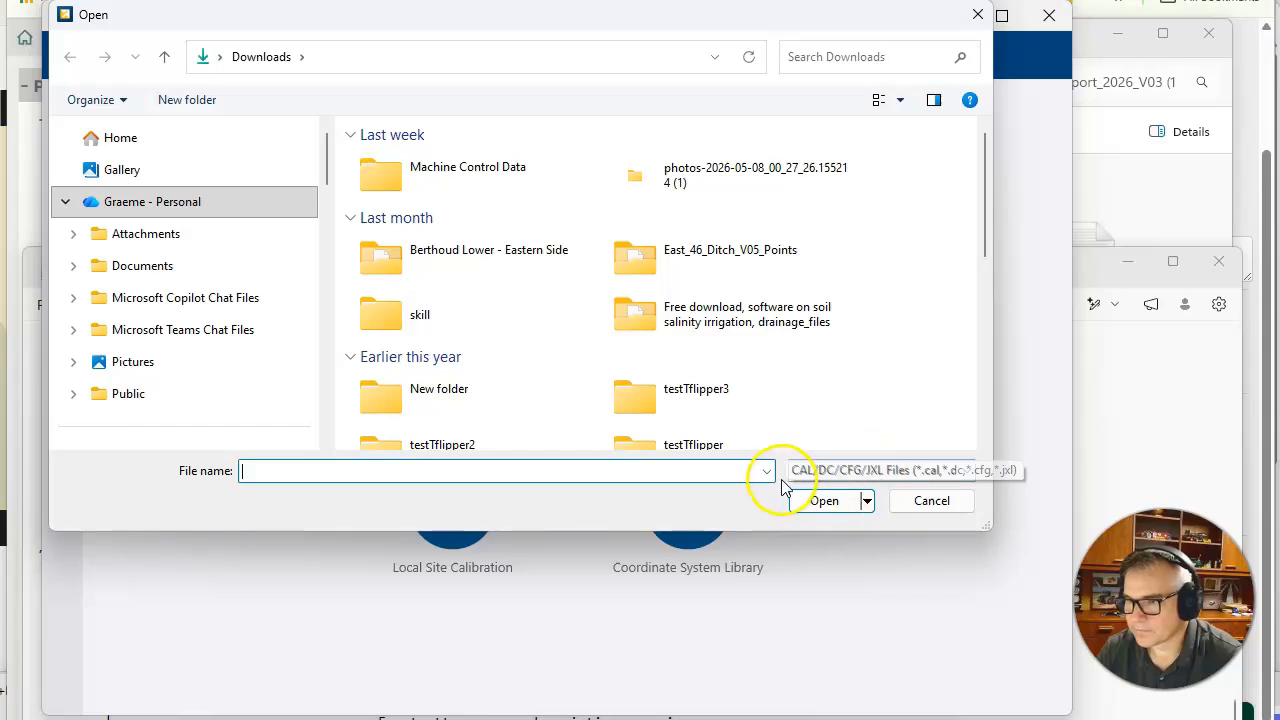
{"action": "left_click", "coordinate": [968, 470]}
{"action": "left_click", "coordinate": [932, 494]}
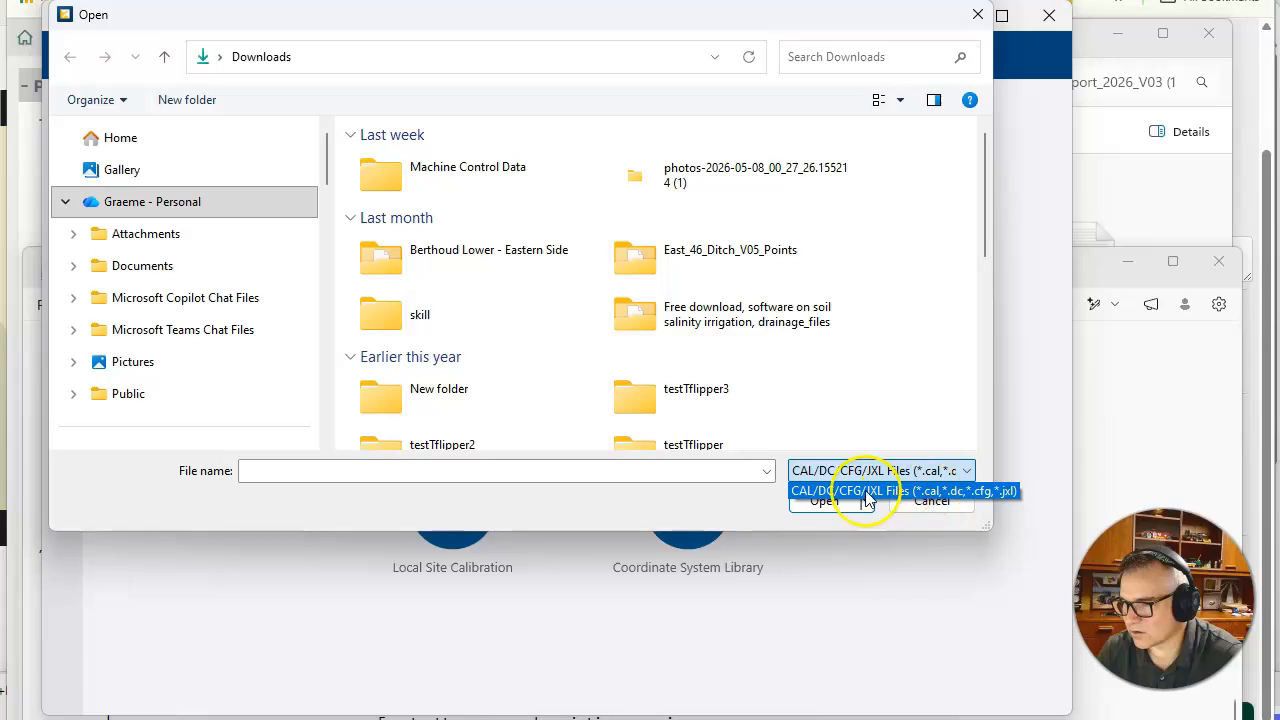
{"action": "left_click", "coordinate": [680, 506]}
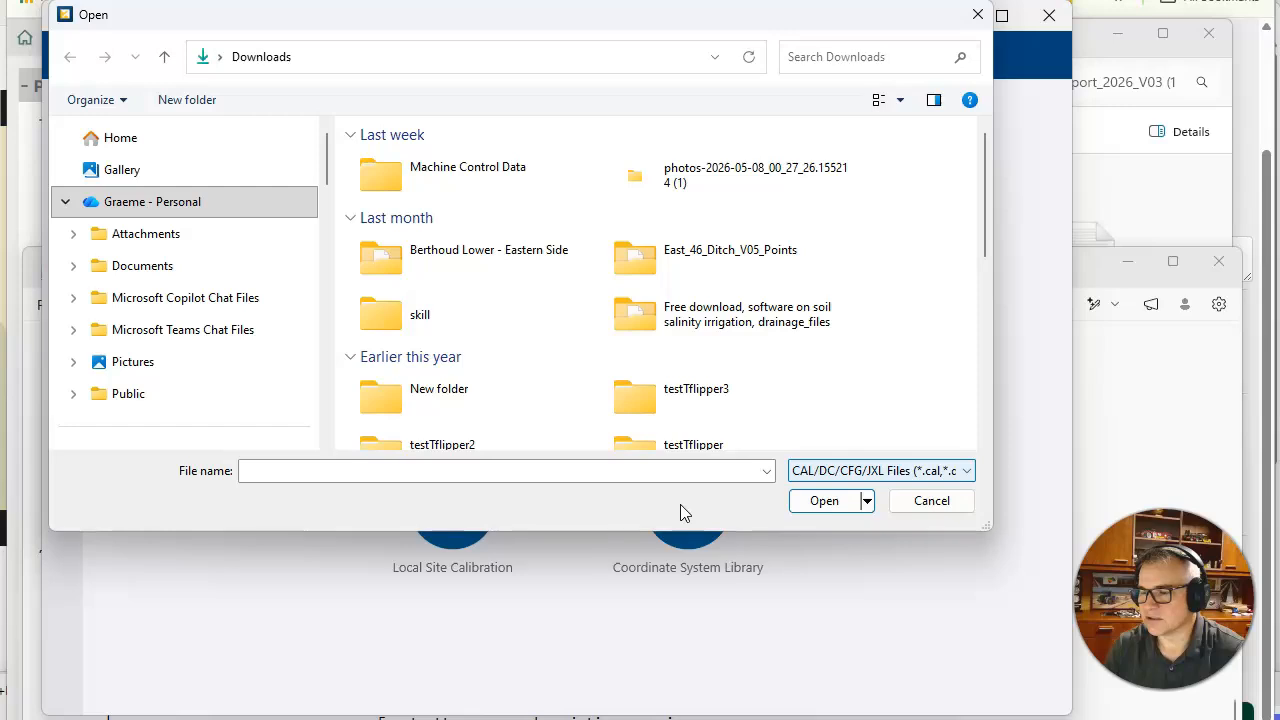
{"action": "left_click", "coordinate": [928, 501]}
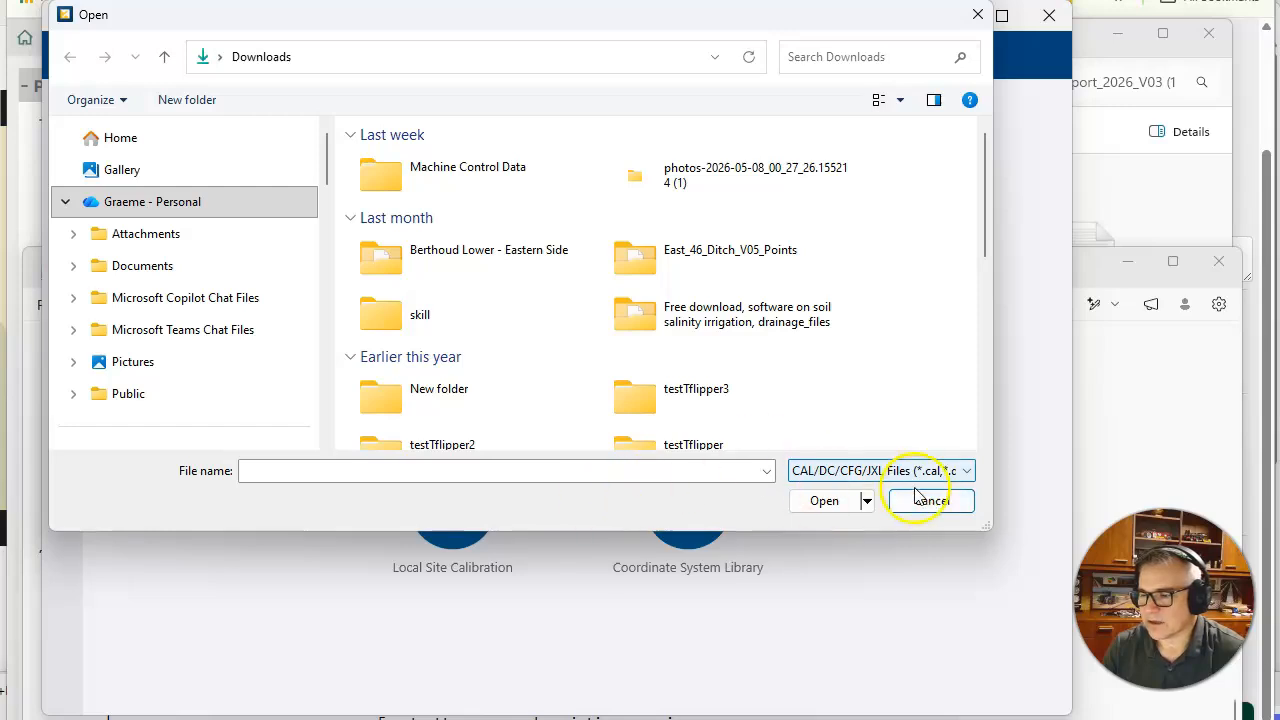
{"action": "left_click", "coordinate": [940, 502]}
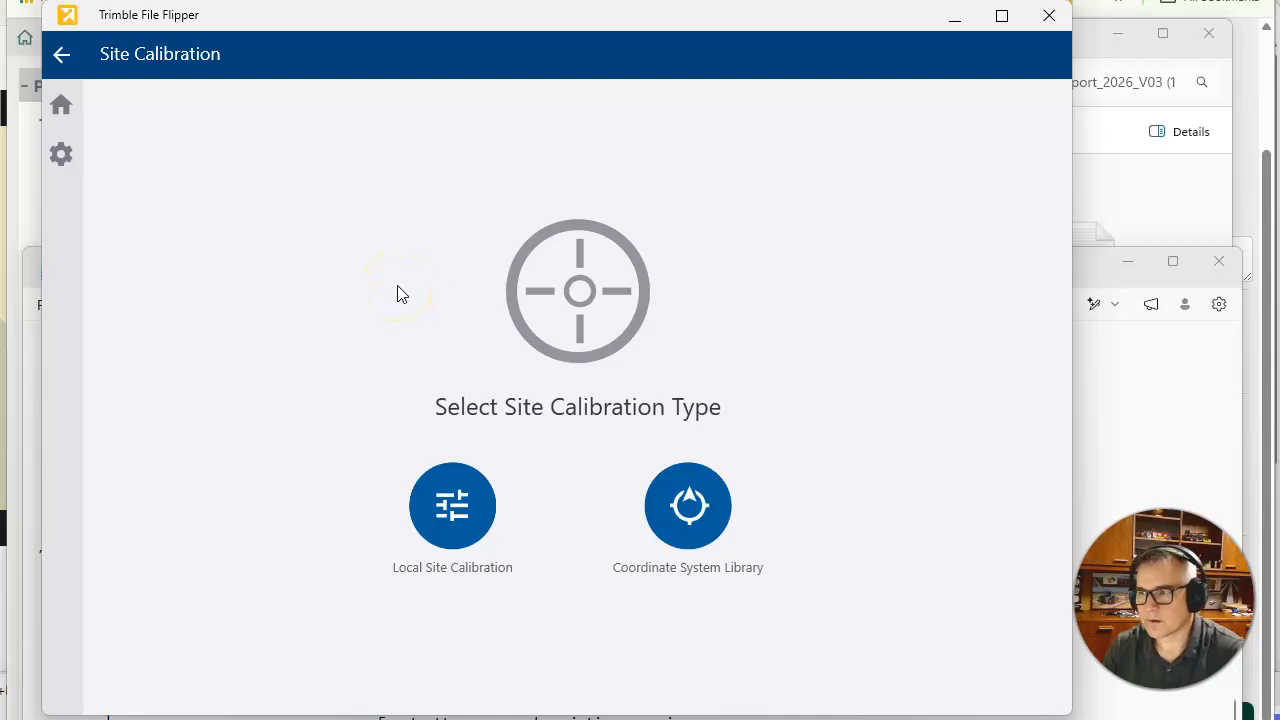
{"action": "mouse_move", "coordinate": [423, 23]}
{"action": "left_mouse_down"}
{"action": "mouse_move", "coordinate": [431, 74]}
{"action": "mouse_move", "coordinate": [453, 88]}
{"action": "mouse_move", "coordinate": [463, 34]}
{"action": "mouse_move", "coordinate": [445, 32]}
{"action": "left_mouse_up"}
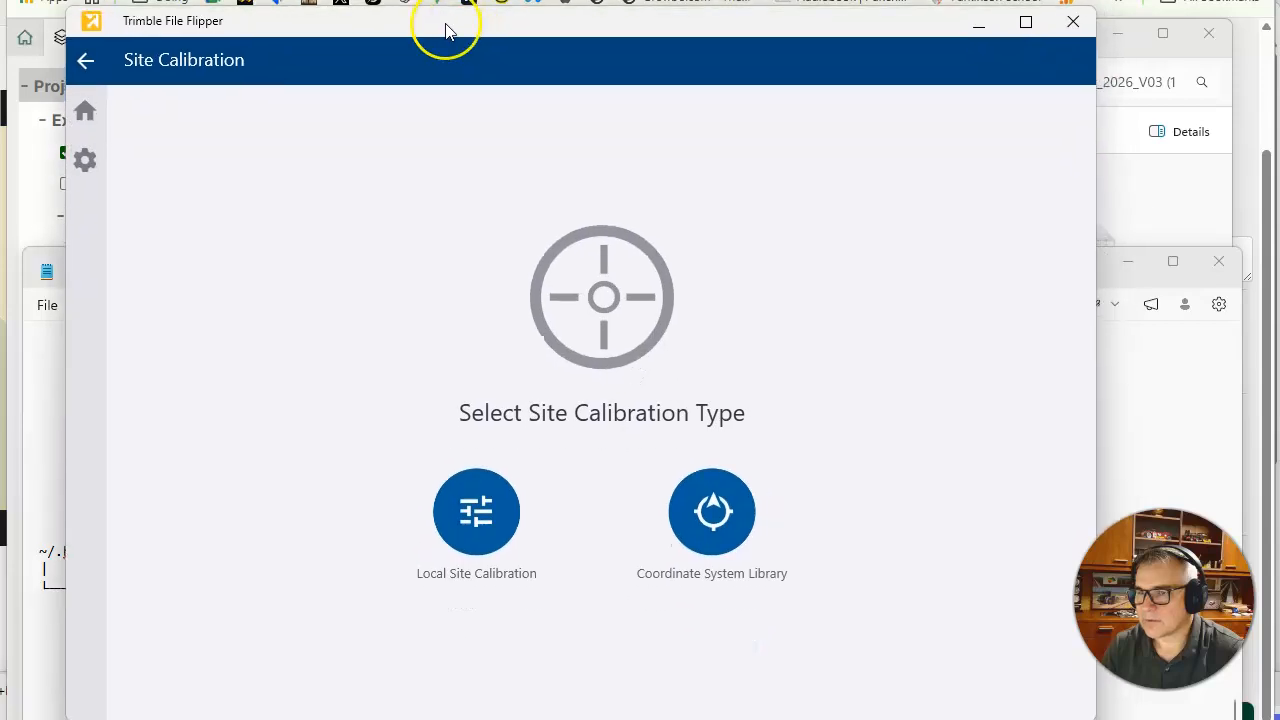